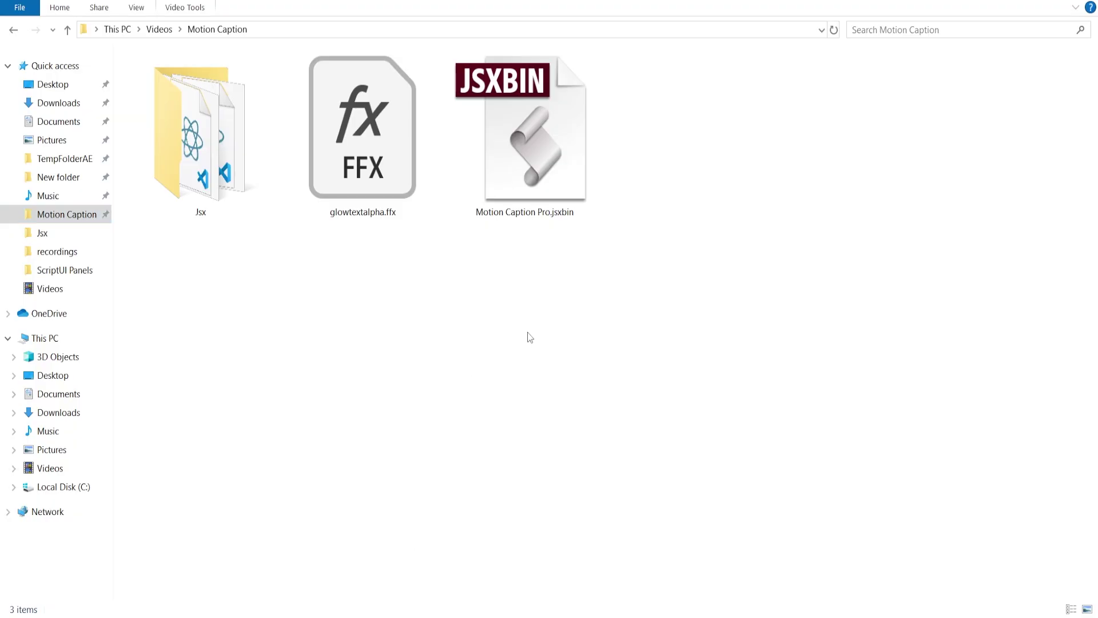
Copy the Motion Caption Pro.jsxbin script file.
{"action": "left_click_drag", "start_coordinate": [606, 220], "coordinate": [516, 132]}
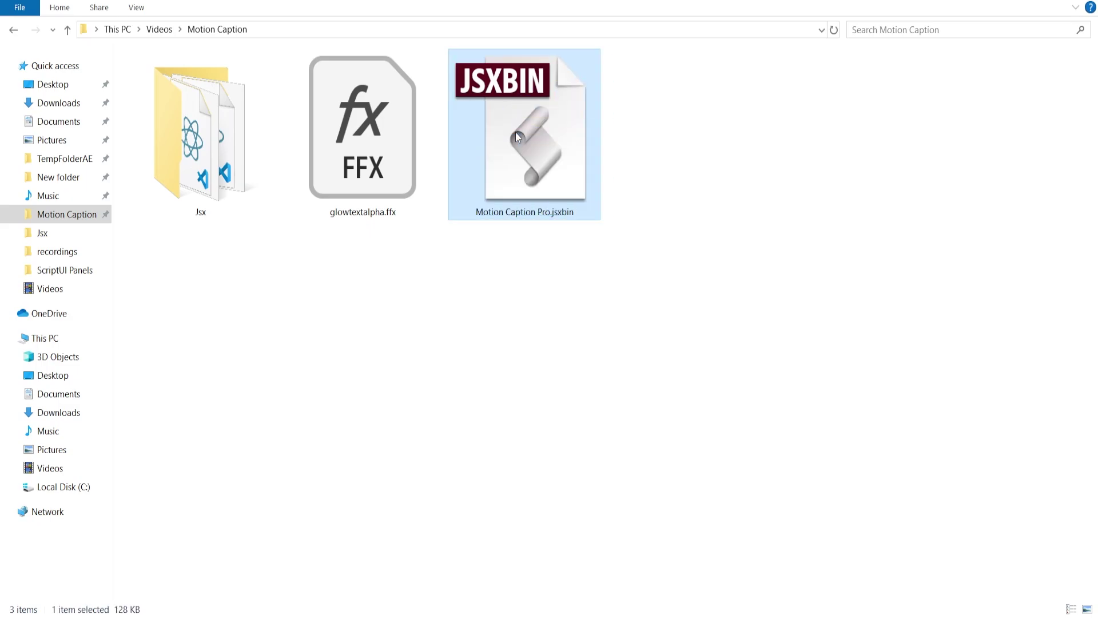
{"action": "right_click", "coordinate": [511, 135]}
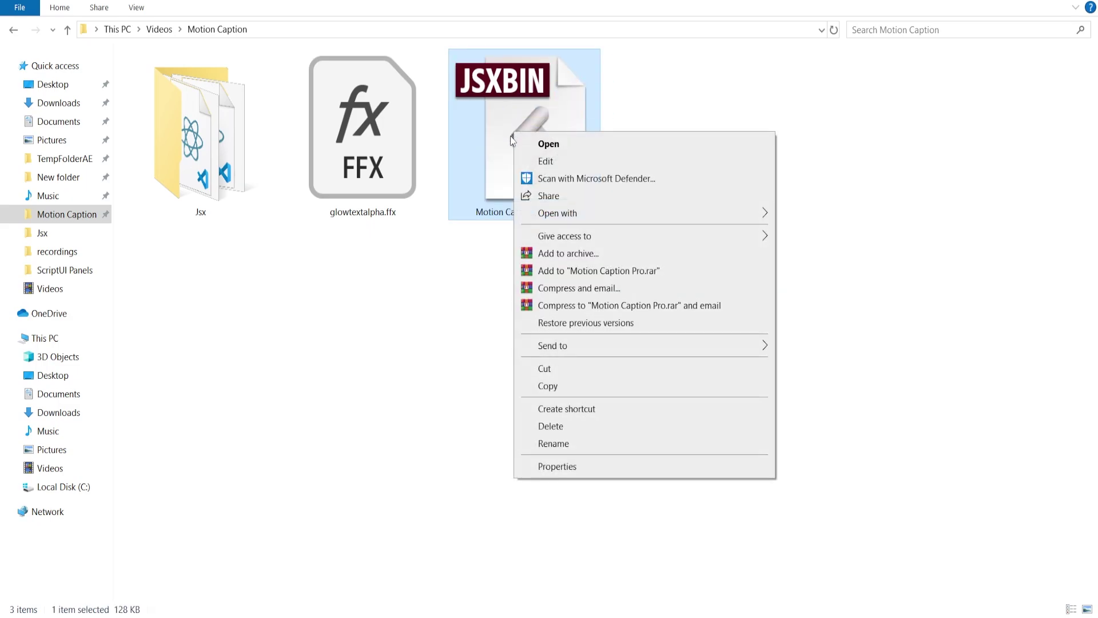
{"action": "left_click", "coordinate": [583, 389]}
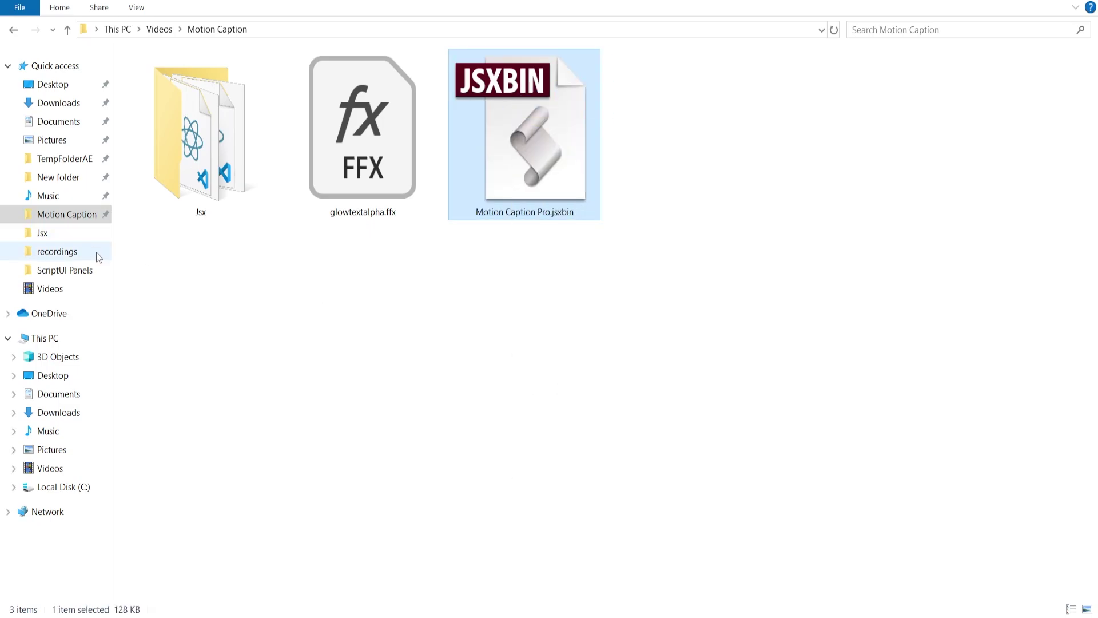
Navigate to C:\Program Files\Adobe\Adobe After Effects 2023\Support Files\Scripts\ScriptUI Panels.
{"action": "left_click", "coordinate": [89, 271]}
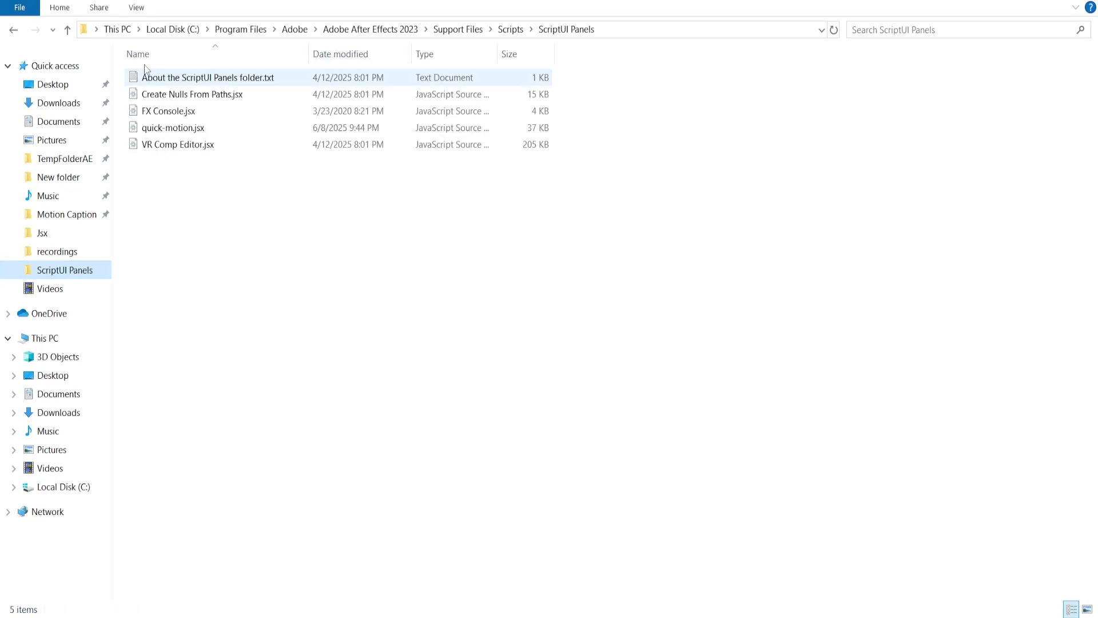
{"action": "left_click", "coordinate": [91, 338]}
{"action": "double_click", "coordinate": [209, 211]}
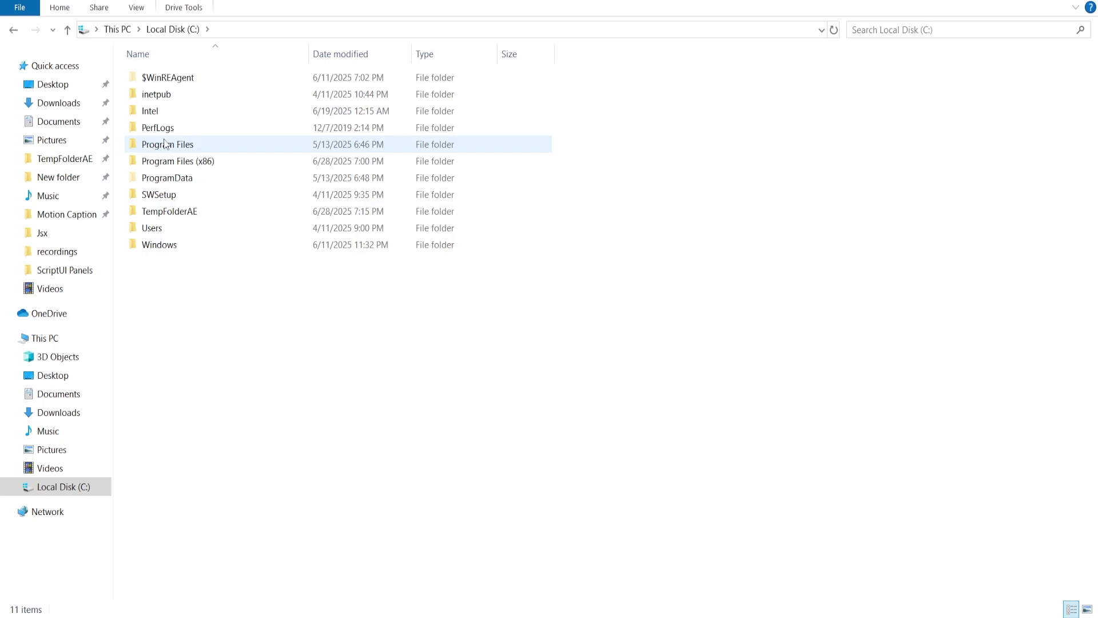
{"action": "double_click", "coordinate": [224, 143]}
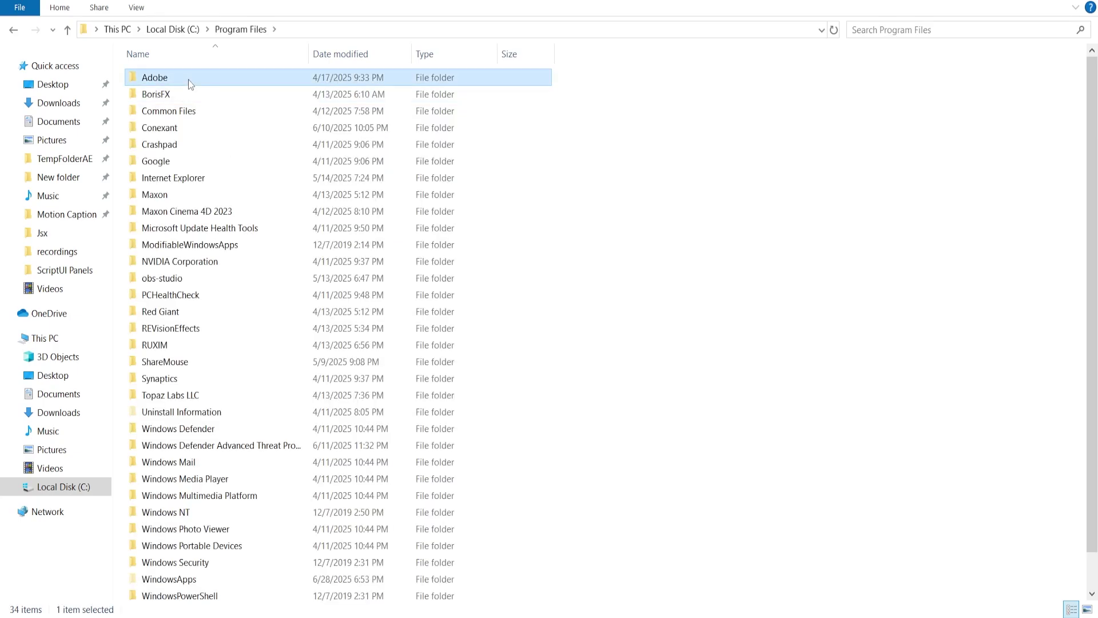
{"action": "double_click", "coordinate": [187, 80]}
{"action": "double_click", "coordinate": [237, 75]}
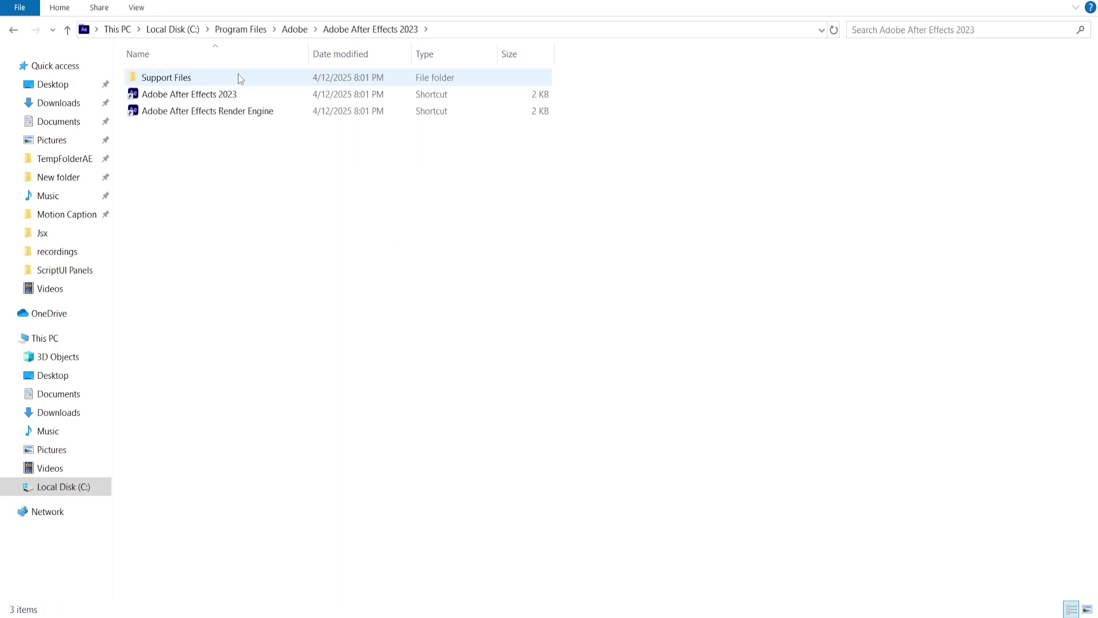
{"action": "double_click", "coordinate": [238, 76]}
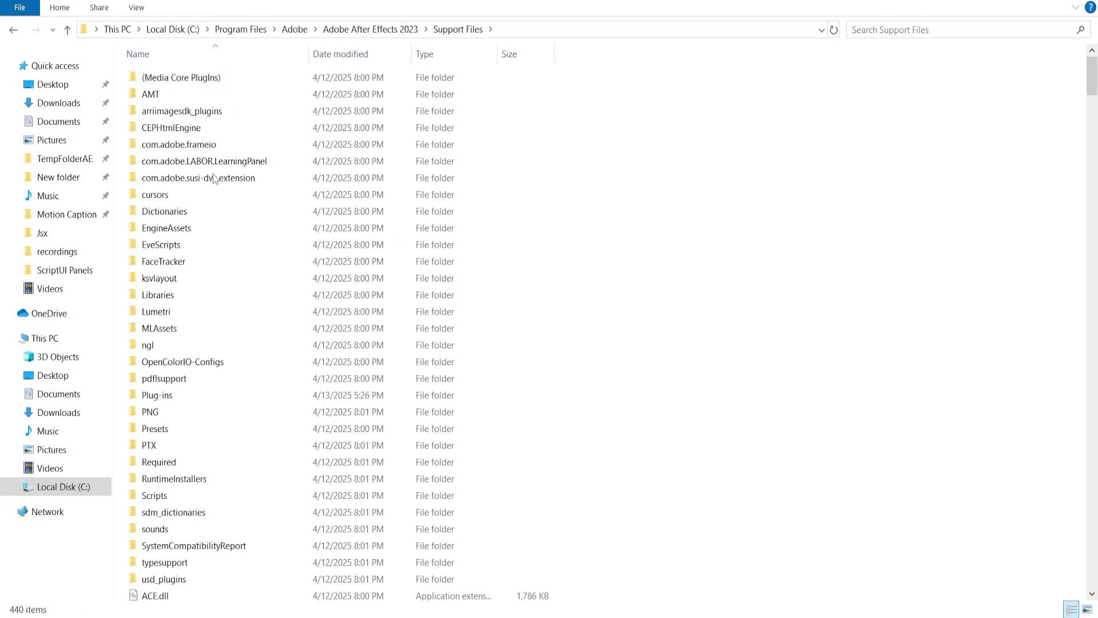
{"action": "double_click", "coordinate": [172, 498]}
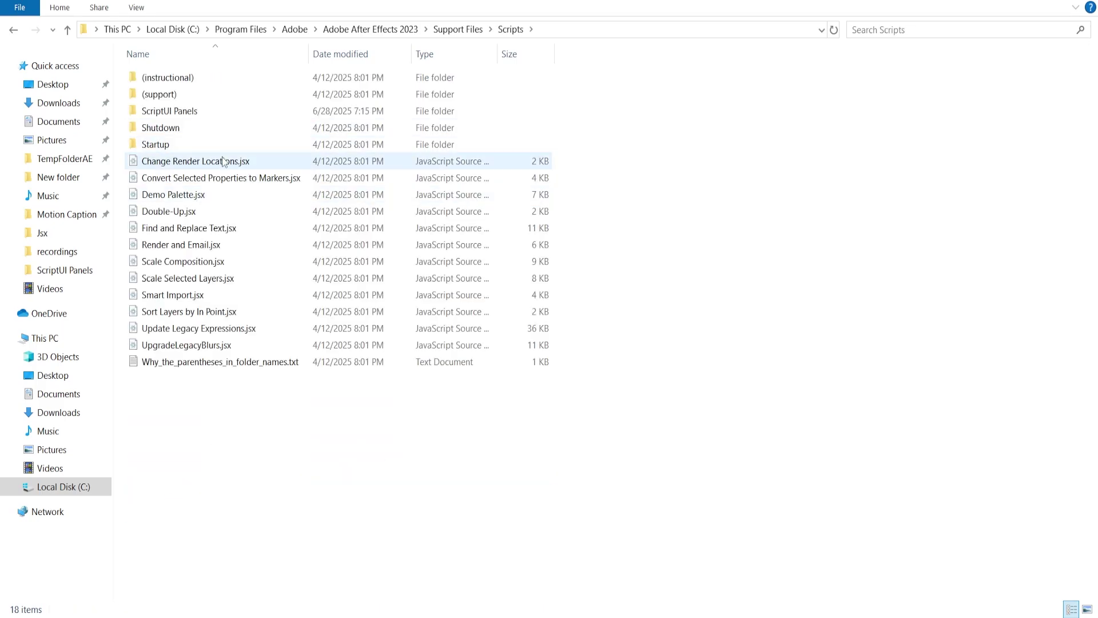
{"action": "double_click", "coordinate": [214, 112]}
Paste the script into ScriptUI Panels, granting administrator permission.
{"action": "right_click", "coordinate": [231, 205]}
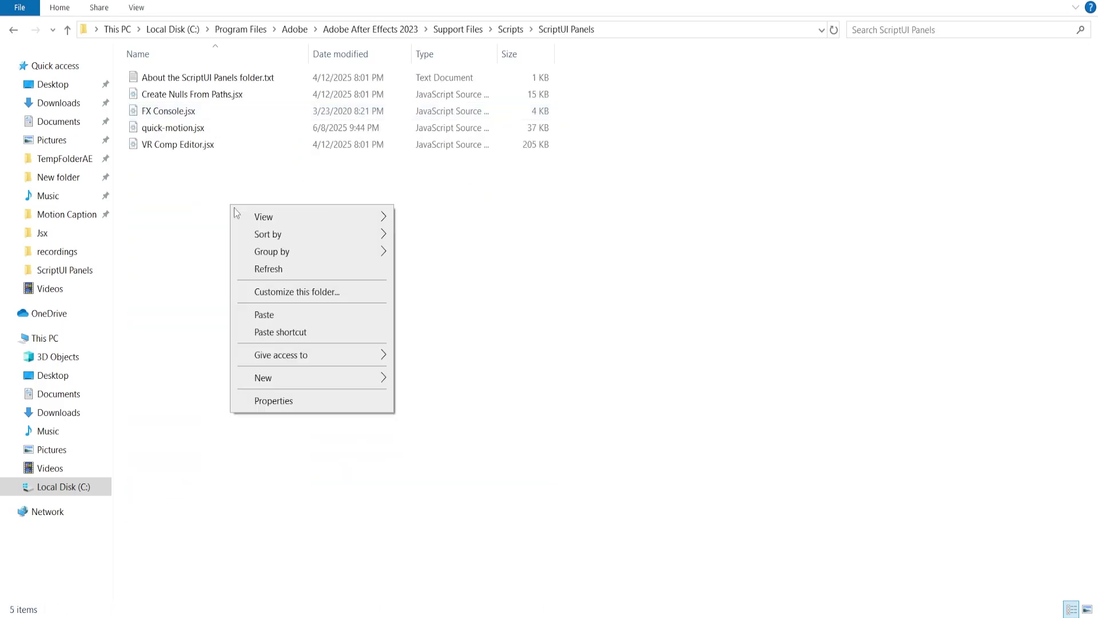
{"action": "left_click", "coordinate": [280, 315]}
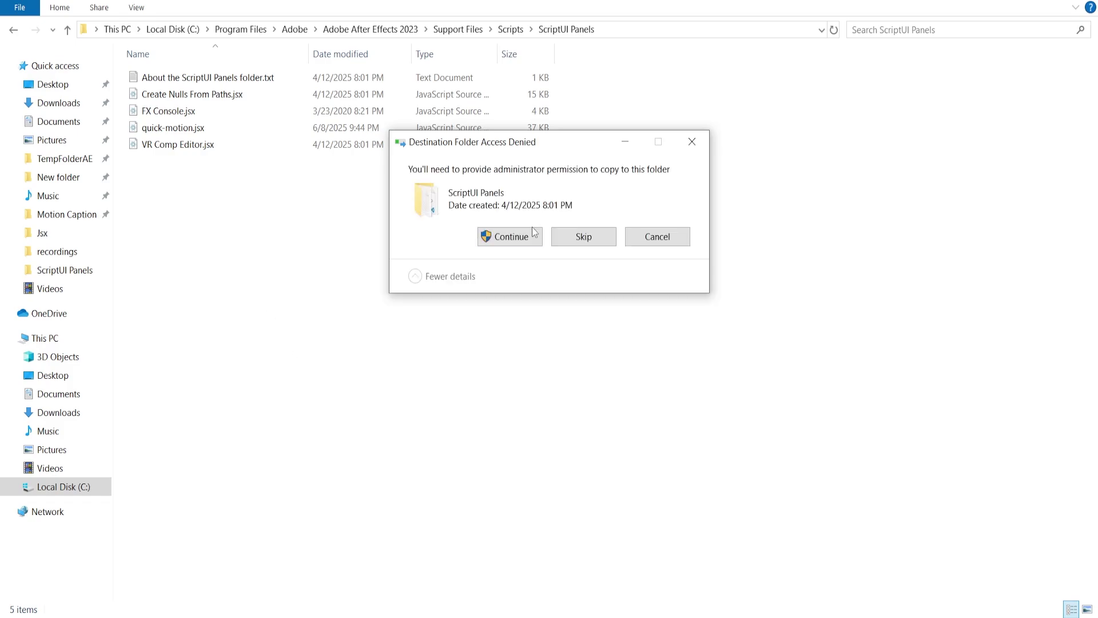
{"action": "left_click", "coordinate": [510, 236]}
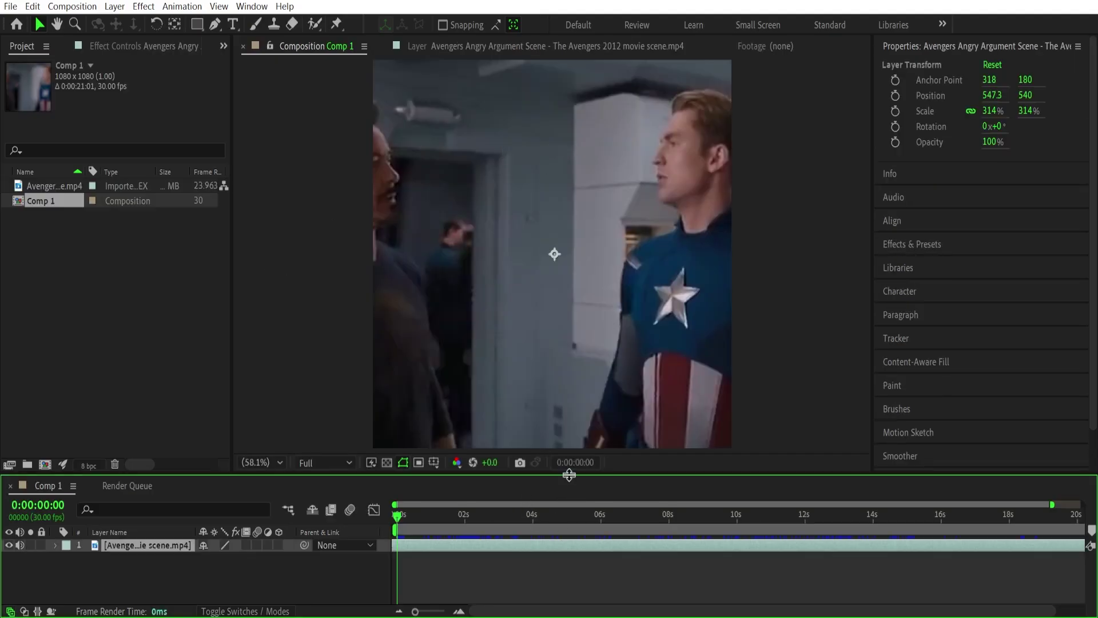
Open Motion Caption Pro.jsxbin from the Window menu and widen its panel to show all controls.
{"action": "left_click", "coordinate": [252, 7]}
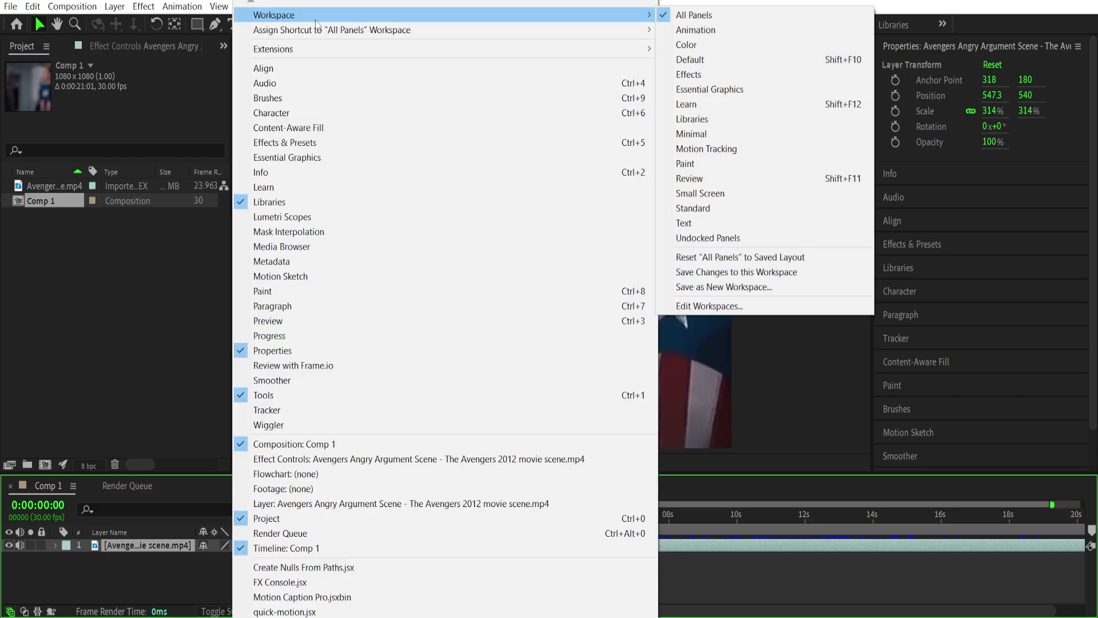
{"action": "left_click", "coordinate": [340, 597]}
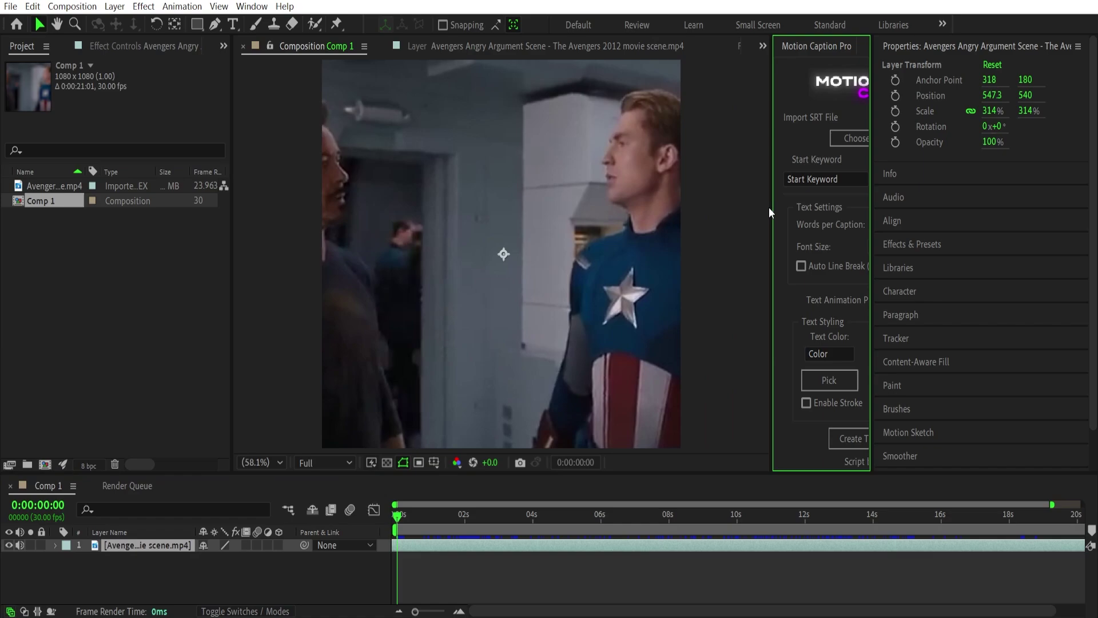
{"action": "left_click_drag", "start_coordinate": [768, 207], "coordinate": [661, 184]}
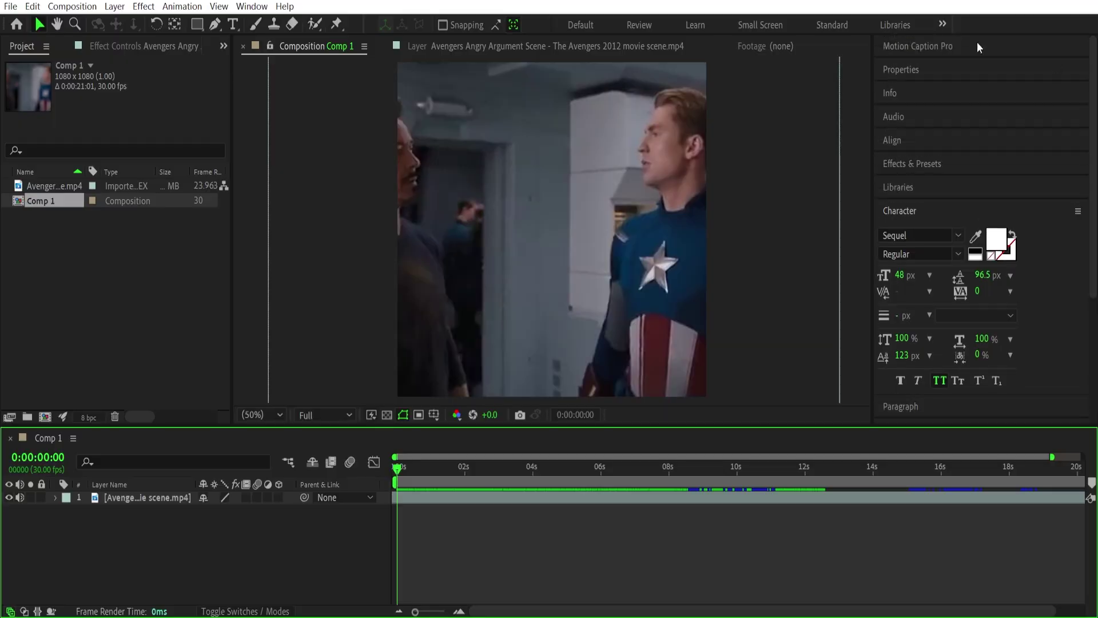
Expand and resize the Motion Caption Pro panel, then preview Comp 1's clip from the start.
{"action": "left_click", "coordinate": [979, 47]}
{"action": "left_click_drag", "start_coordinate": [1092, 154], "coordinate": [1095, 197]}
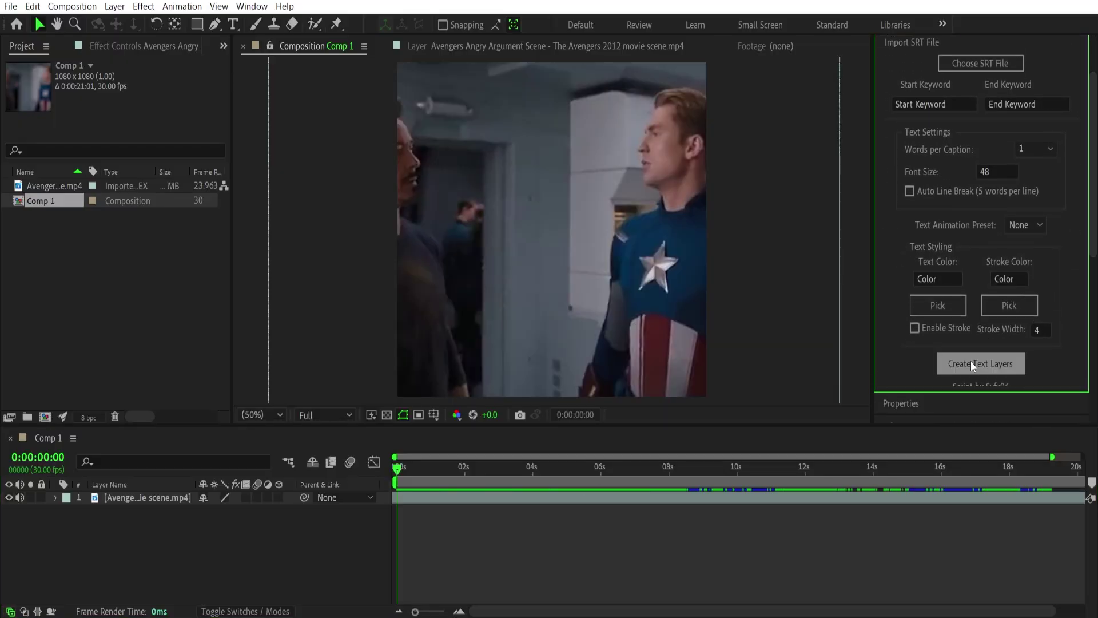
{"action": "left_click_drag", "start_coordinate": [973, 391], "coordinate": [973, 398]}
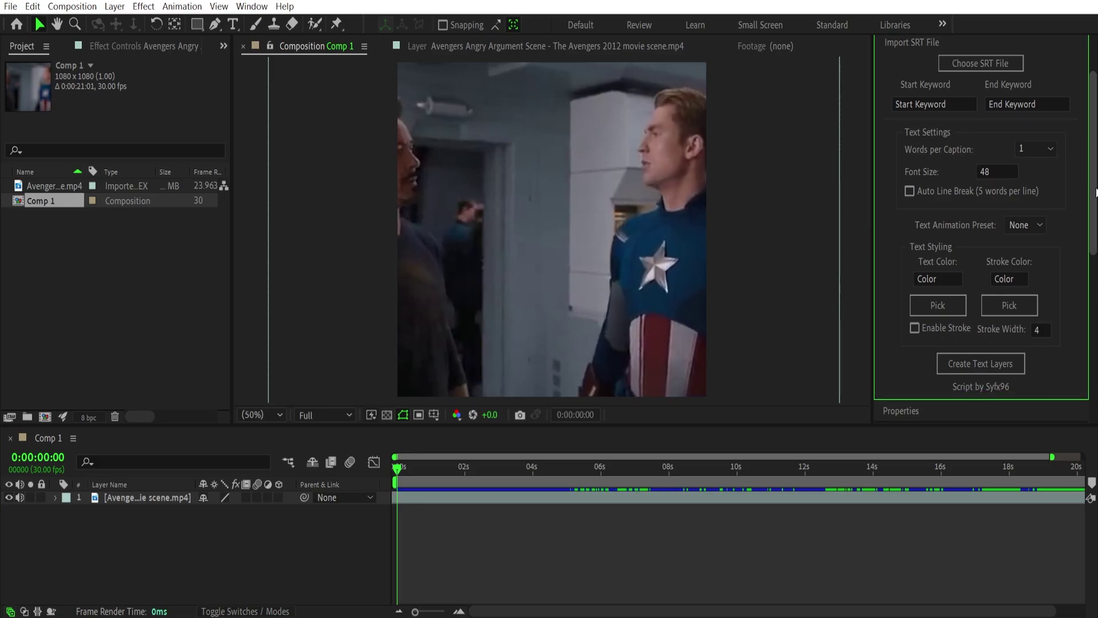
{"action": "key", "text": "space"}
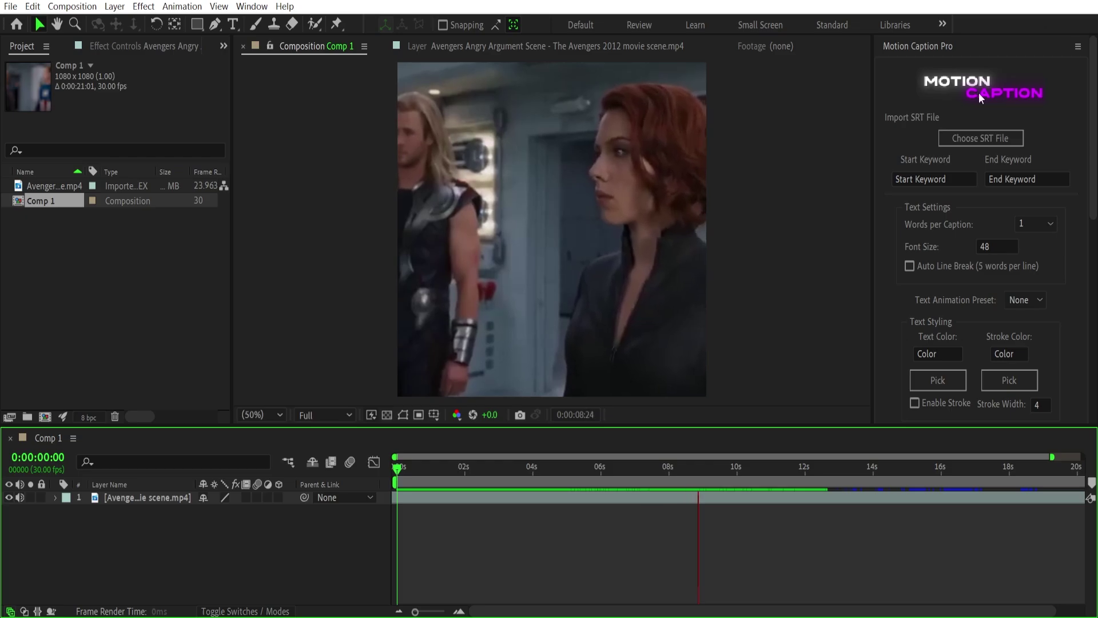
{"action": "key", "text": "space"}
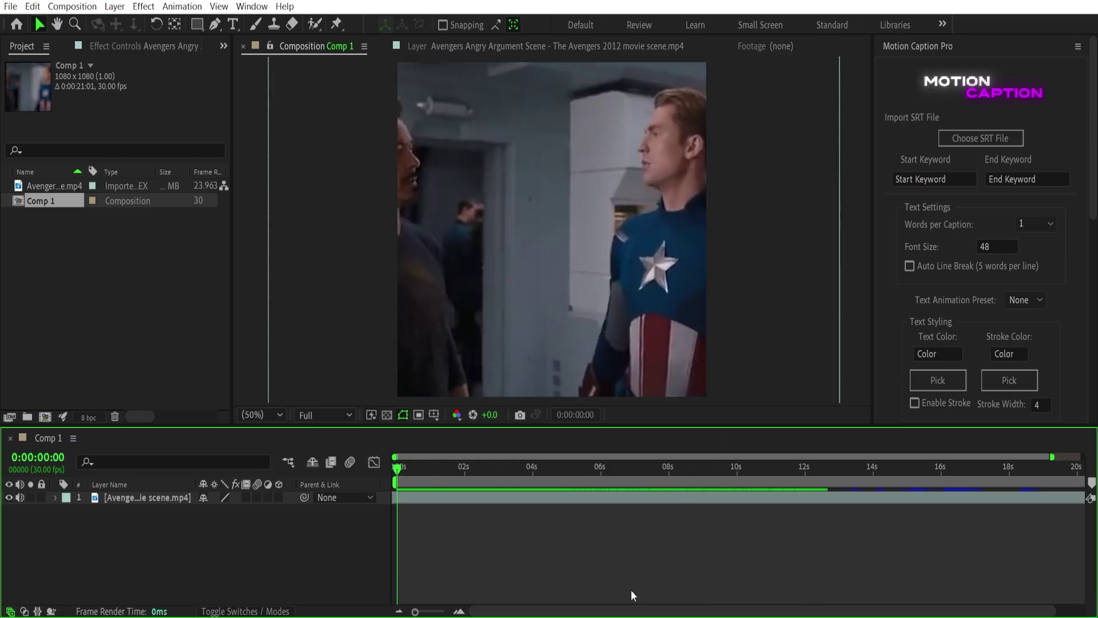
Search Chrome for 'the avengers subtitle srt file download' and open the Subtitle Cat page.
{"action": "mouse_move", "coordinate": [595, 609]}
{"action": "left_click", "coordinate": [642, 551]}
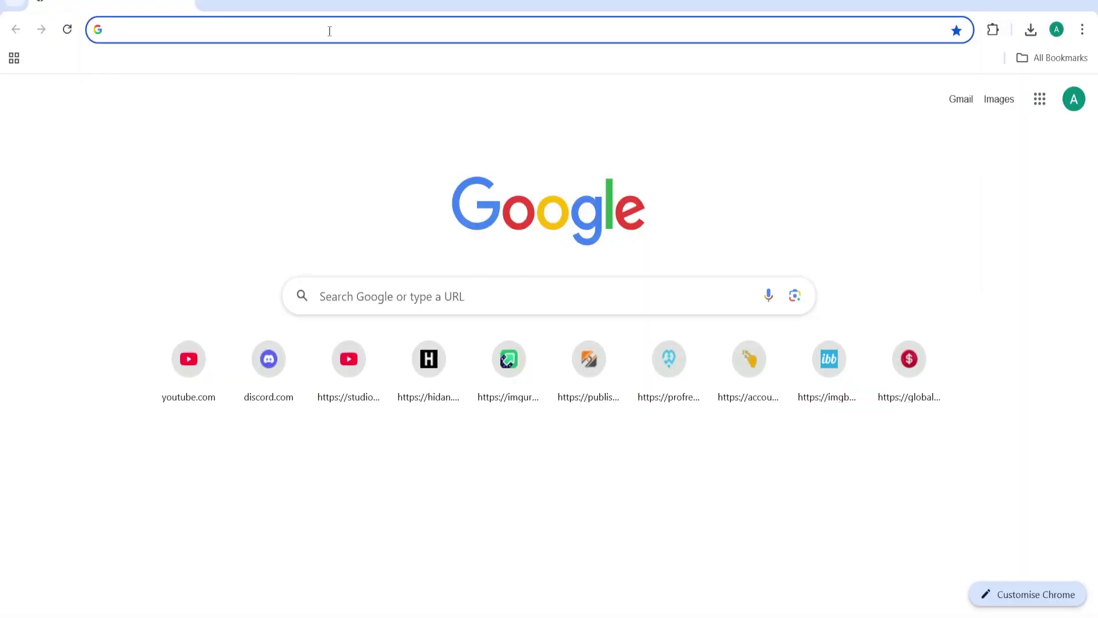
{"action": "left_click", "coordinate": [329, 31]}
{"action": "type", "text": "the av"}
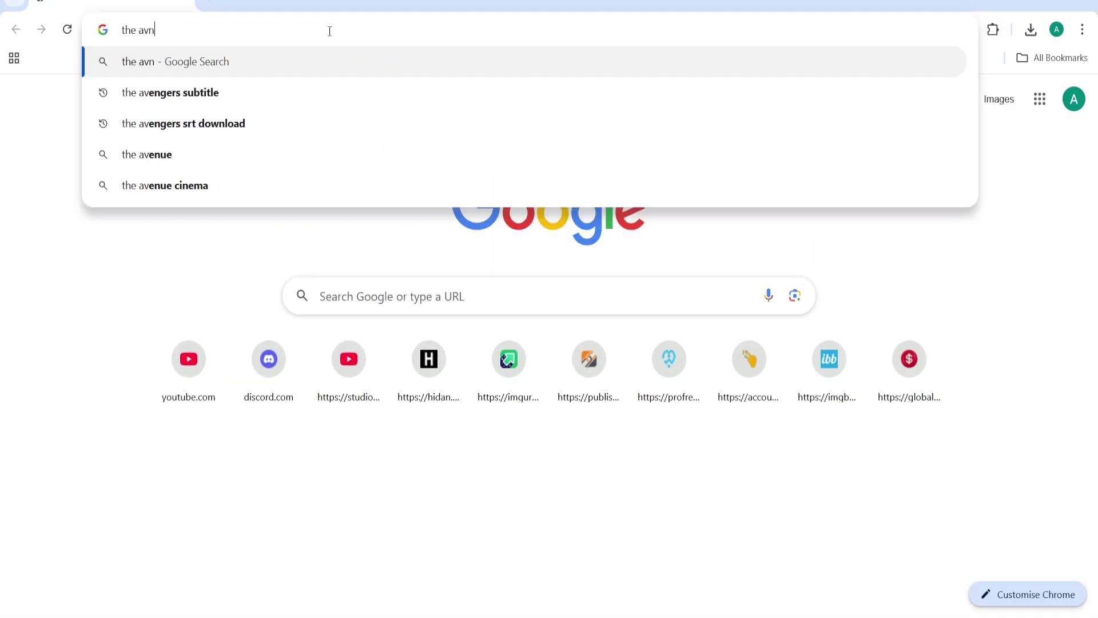
{"action": "type", "text": "enge"}
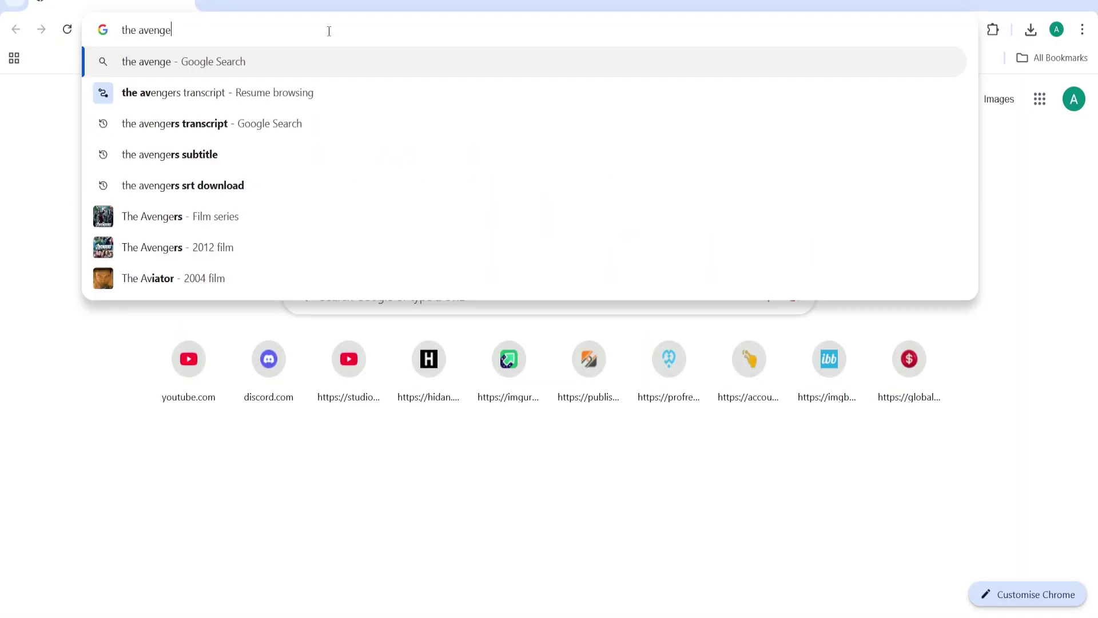
{"action": "type", "text": "rs "}
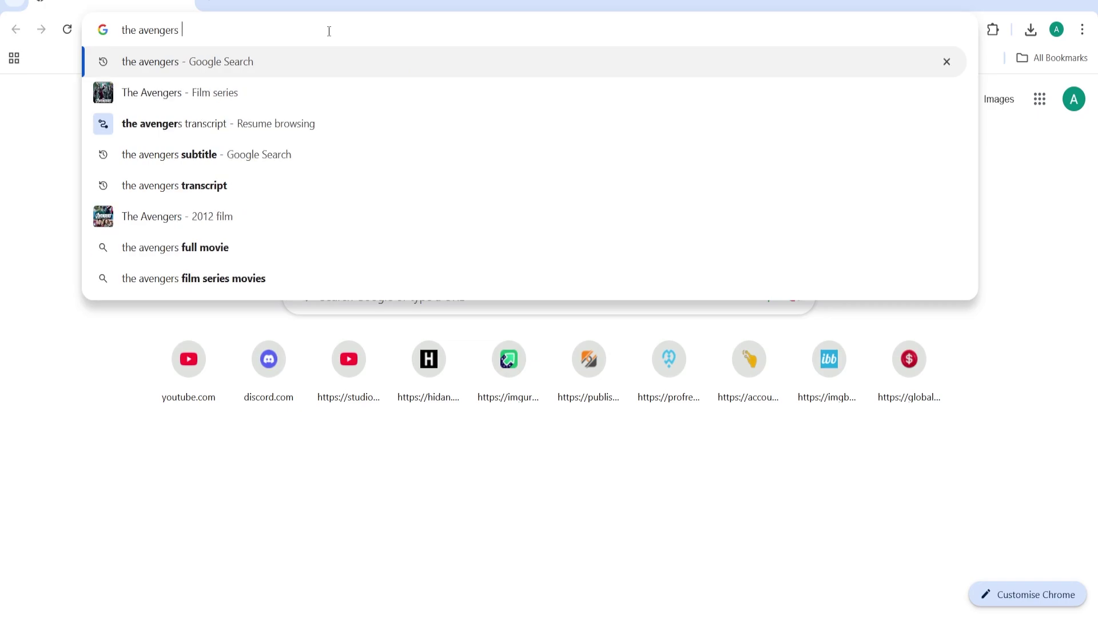
{"action": "type", "text": "subtitle srt"}
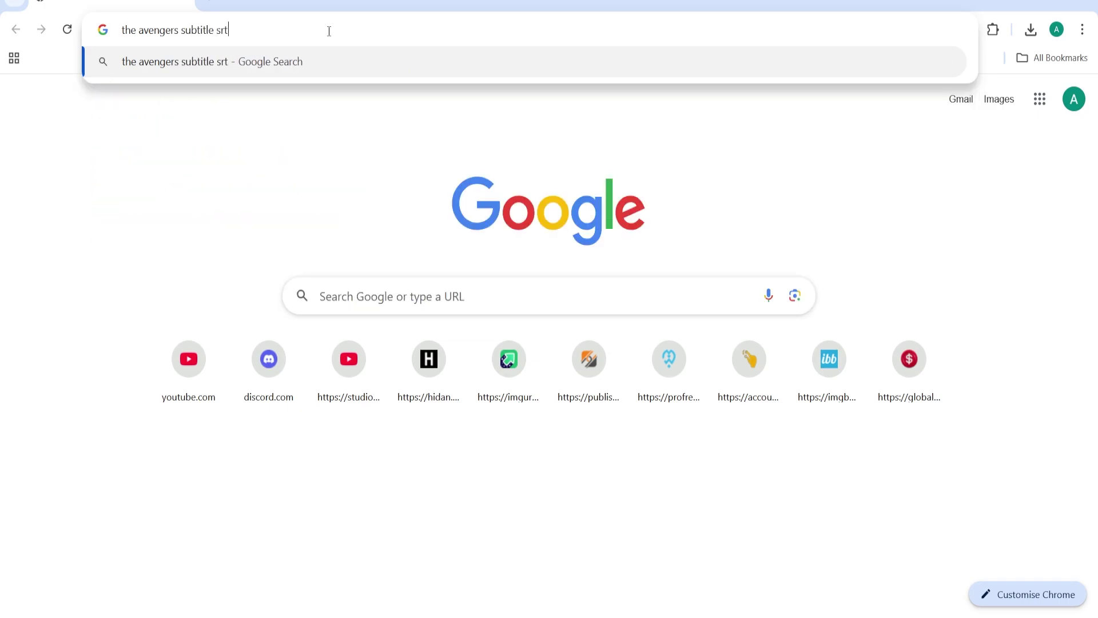
{"action": "type", "text": " file downl"}
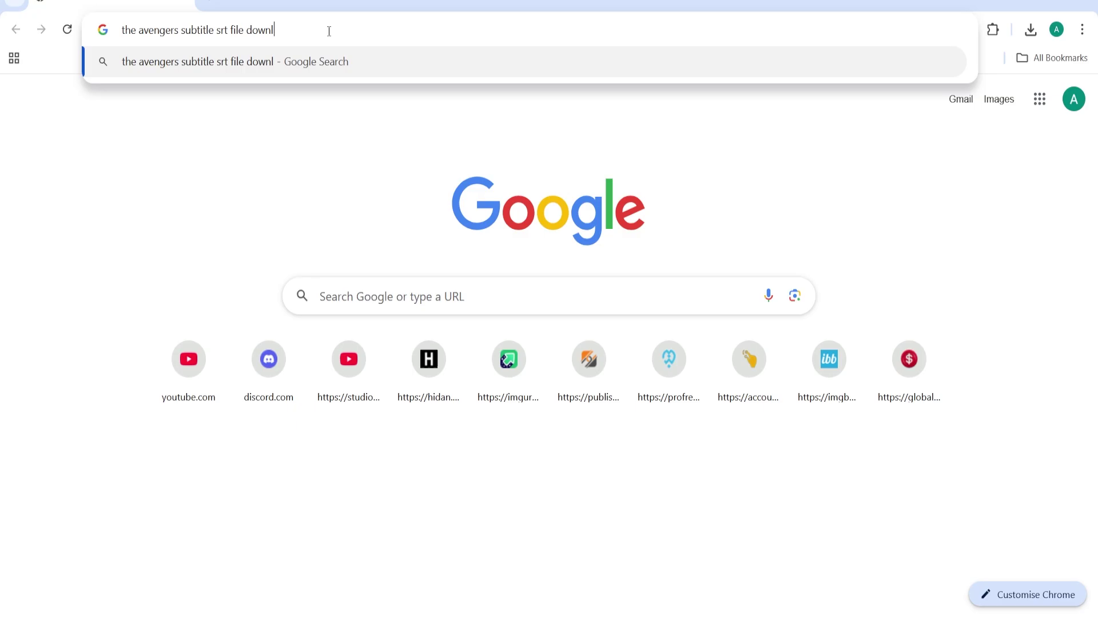
{"action": "type", "text": "oad"}
{"action": "key", "text": "Return"}
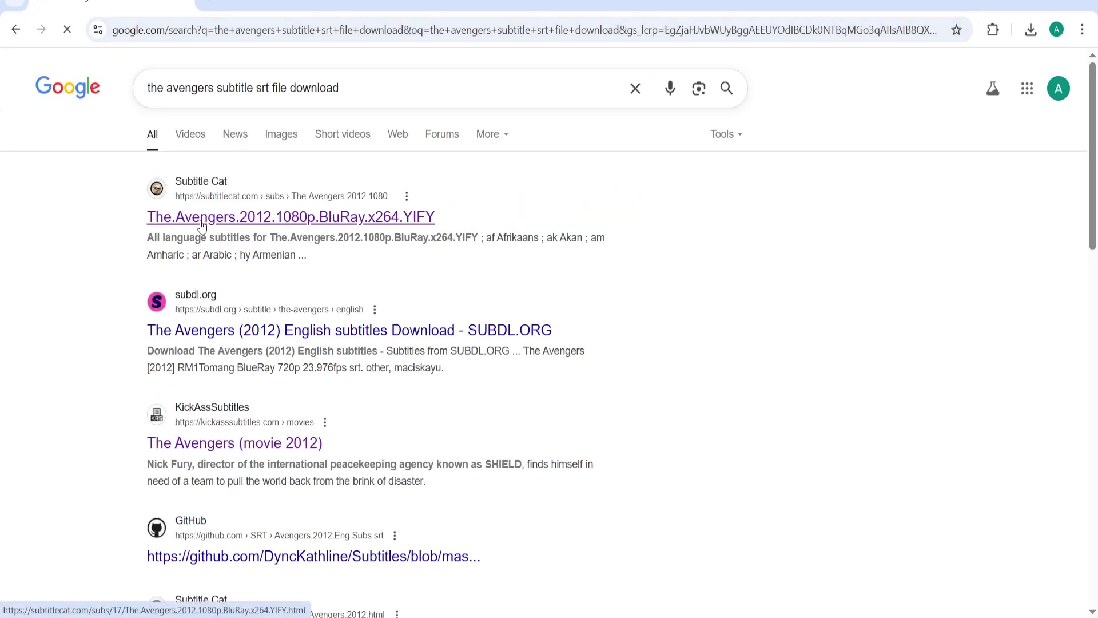
{"action": "left_click", "coordinate": [202, 220]}
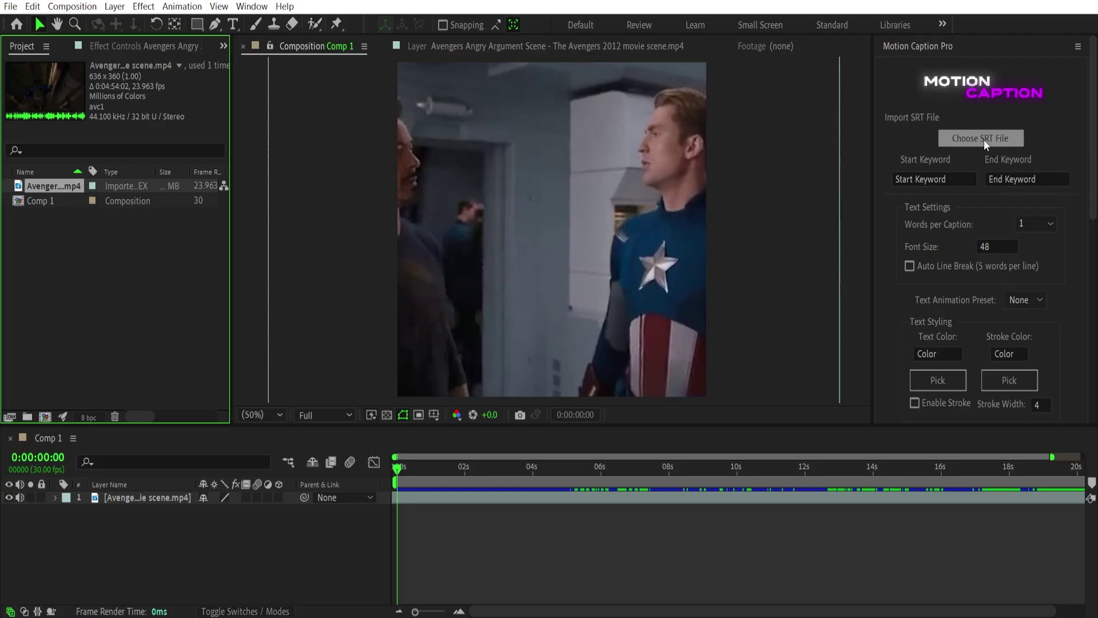
Load the Avengers .srt file from the Motion Caption folder into the panel.
{"action": "left_click", "coordinate": [983, 138]}
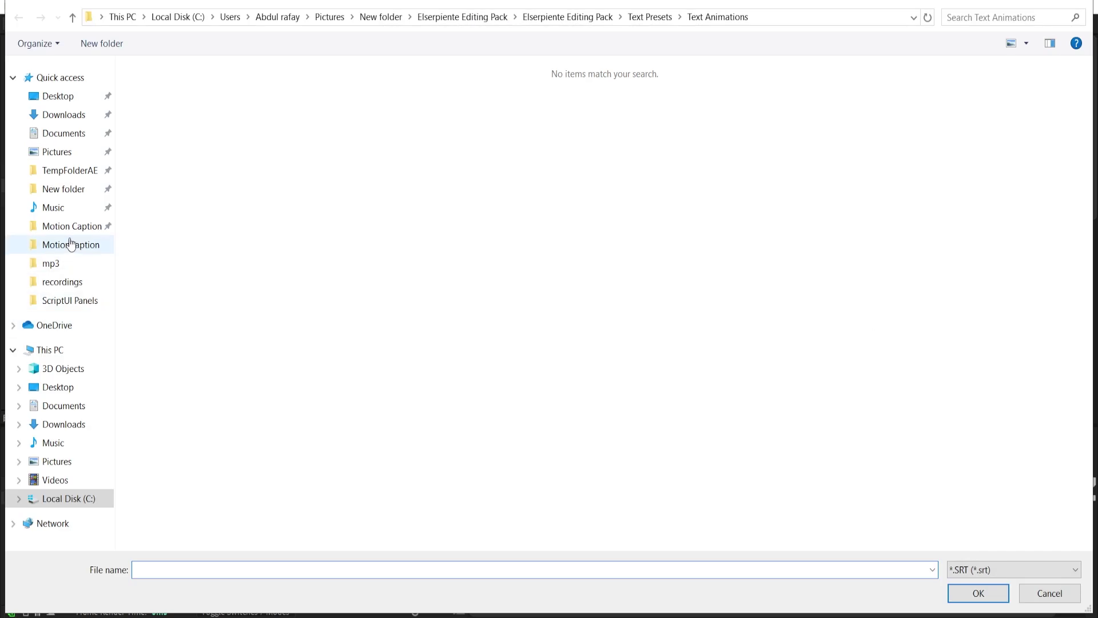
{"action": "left_click", "coordinate": [77, 227]}
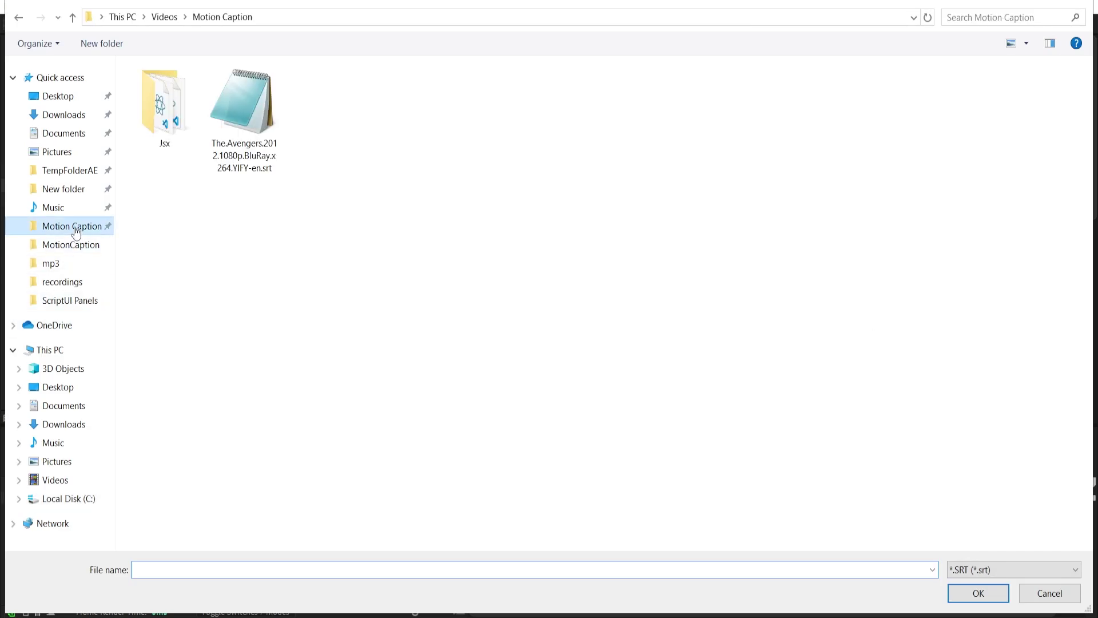
{"action": "double_click", "coordinate": [258, 139]}
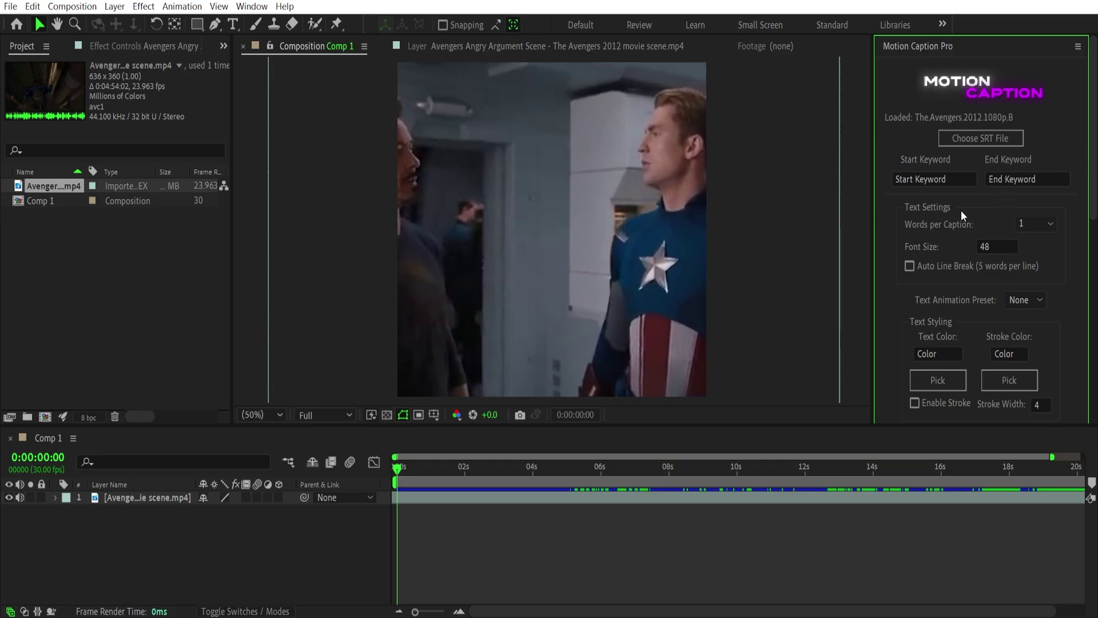
Play the footage to hear the dialogue and set Start Keyword to 'Big man in'.
{"action": "left_click", "coordinate": [524, 534]}
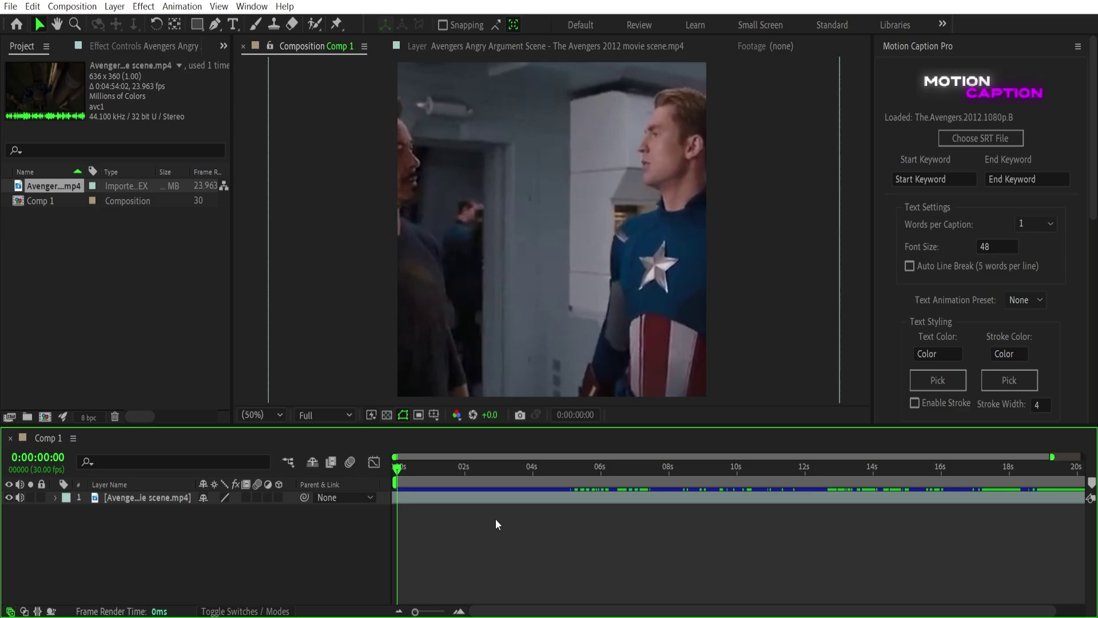
{"action": "key", "text": "space"}
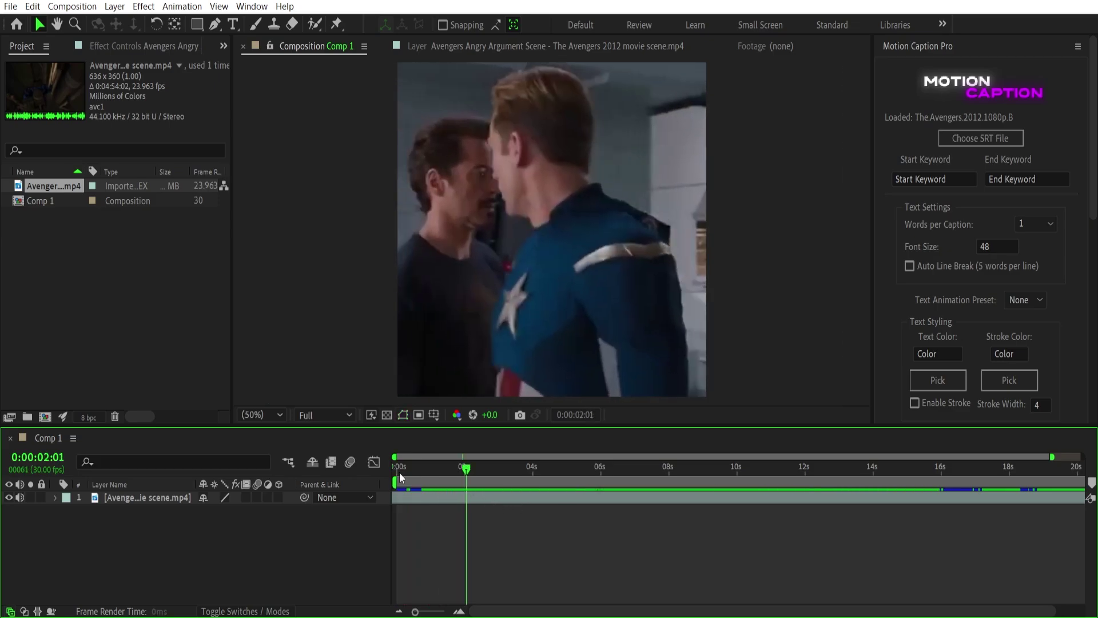
{"action": "left_click", "coordinate": [933, 193]}
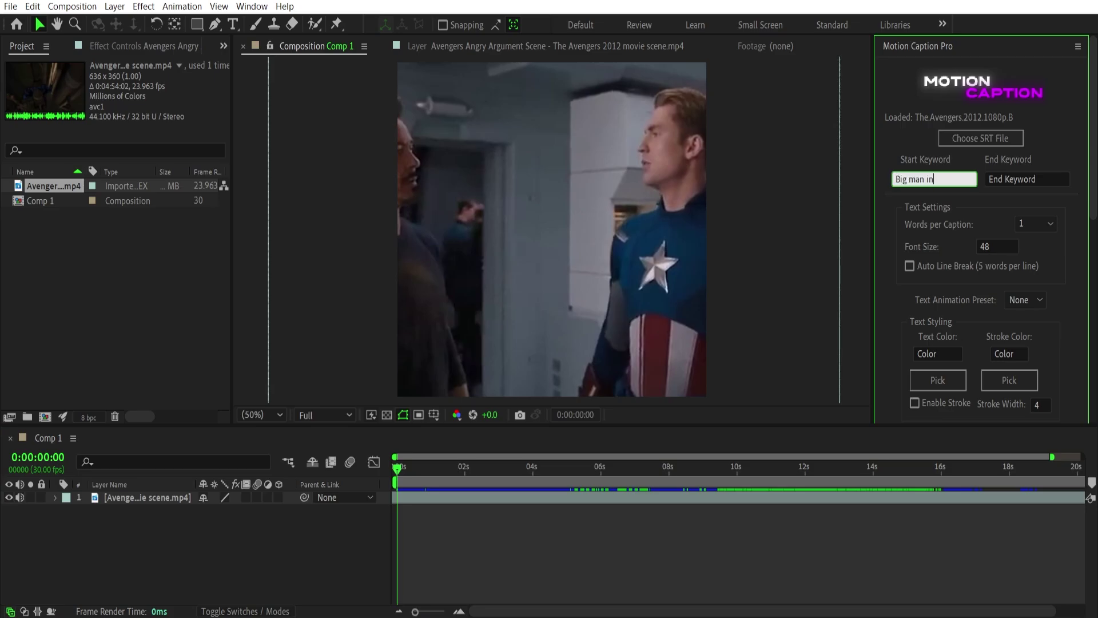
Replay from about 6 seconds and set End Keyword to 'Footage'.
{"action": "left_click", "coordinate": [623, 475]}
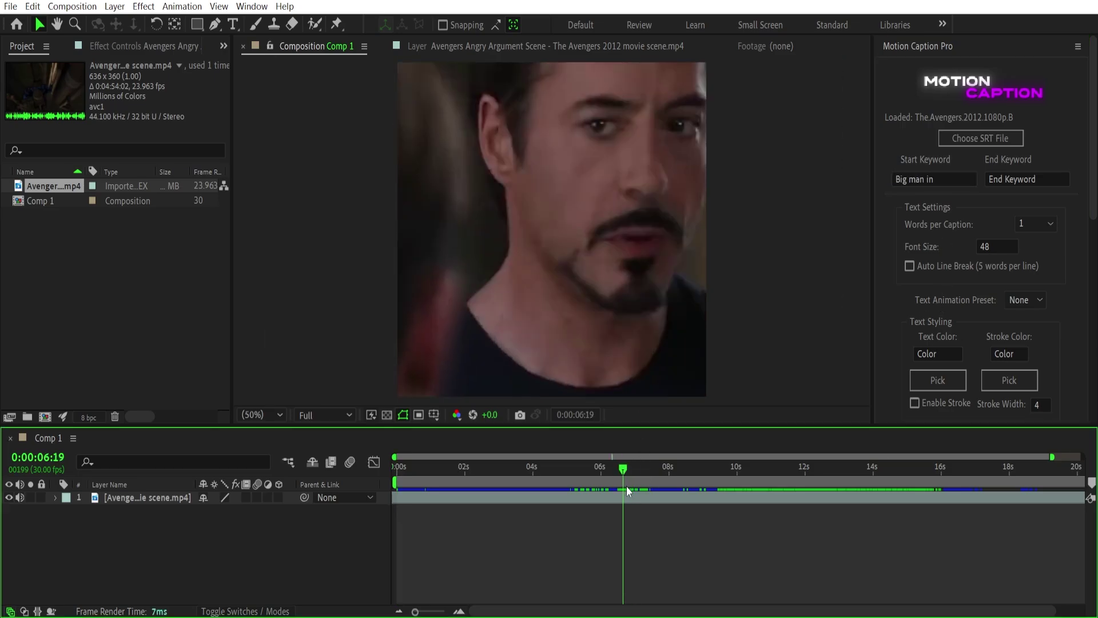
{"action": "key", "text": "space"}
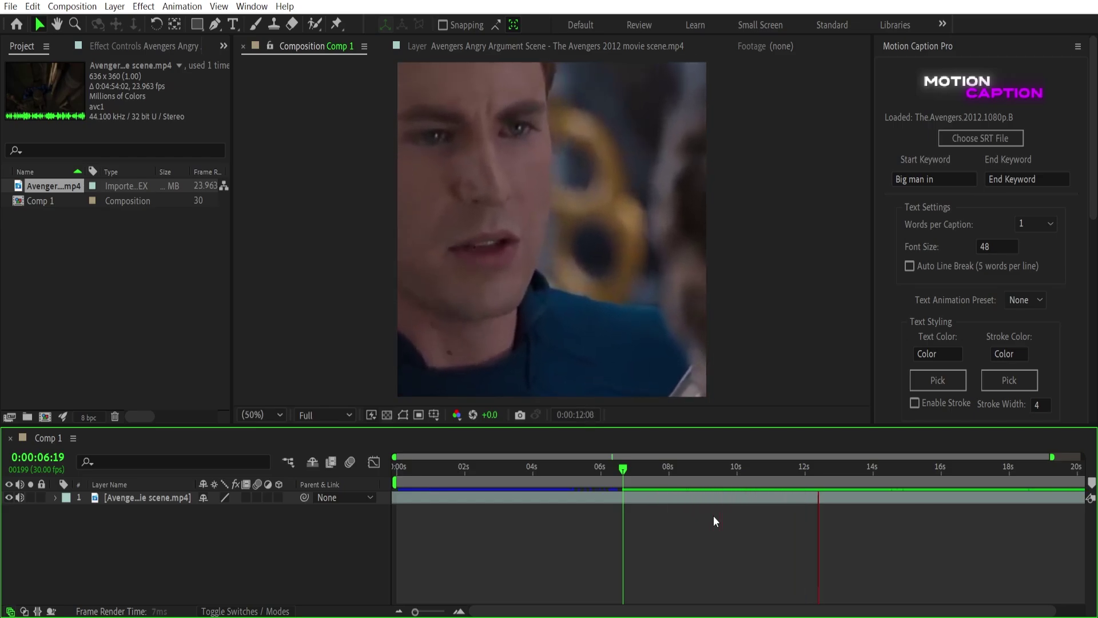
{"action": "left_click", "coordinate": [1038, 178]}
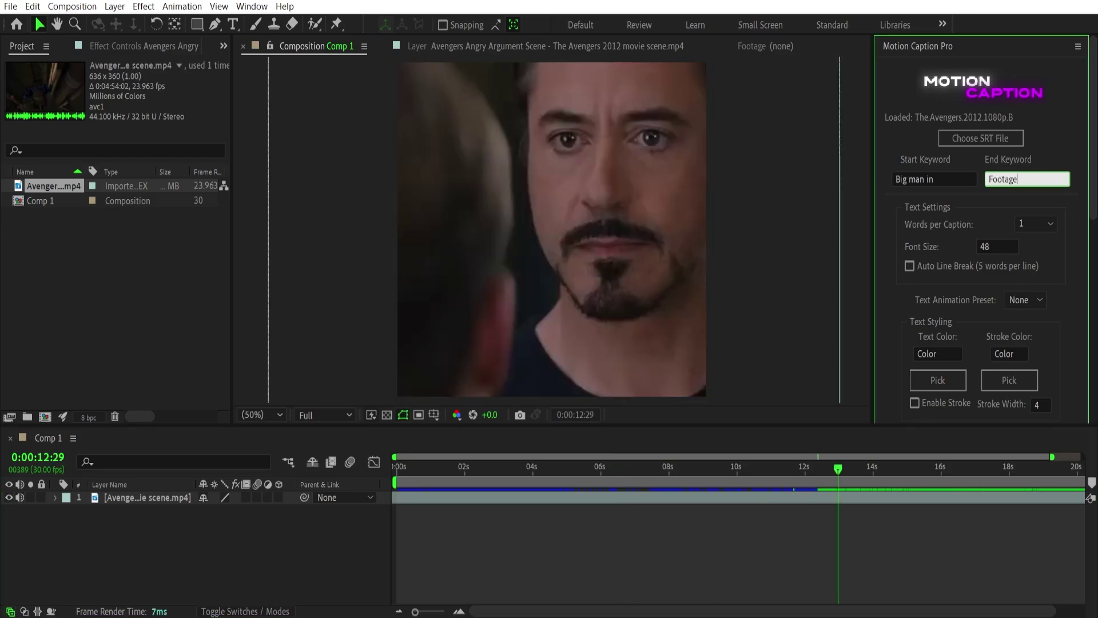
Choose 4 words per caption and turn on Auto Line Break at 5 words per line.
{"action": "left_click", "coordinate": [1041, 222]}
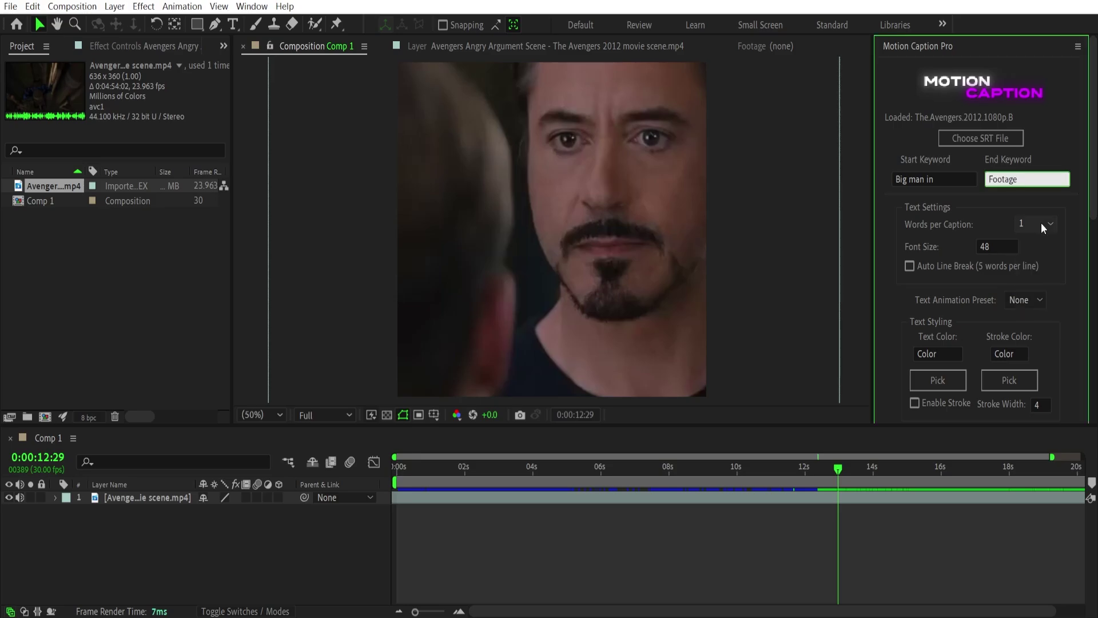
{"action": "left_click", "coordinate": [1041, 222]}
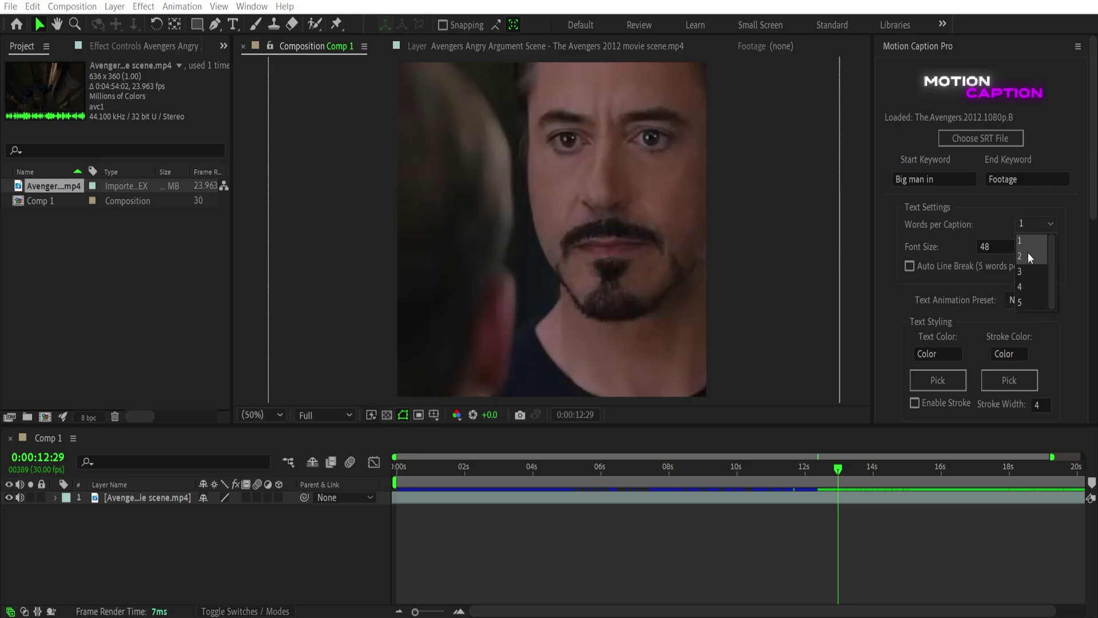
{"action": "left_click", "coordinate": [1030, 288]}
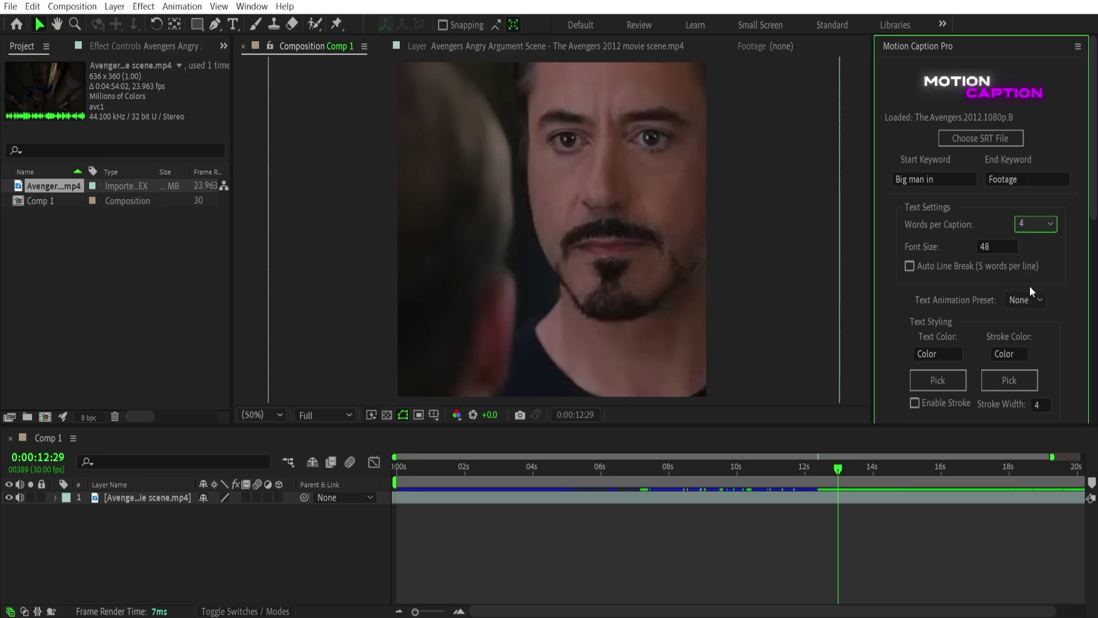
{"action": "scroll", "coordinate": [1078, 225], "scroll_direction": "down", "scroll_amount": 2}
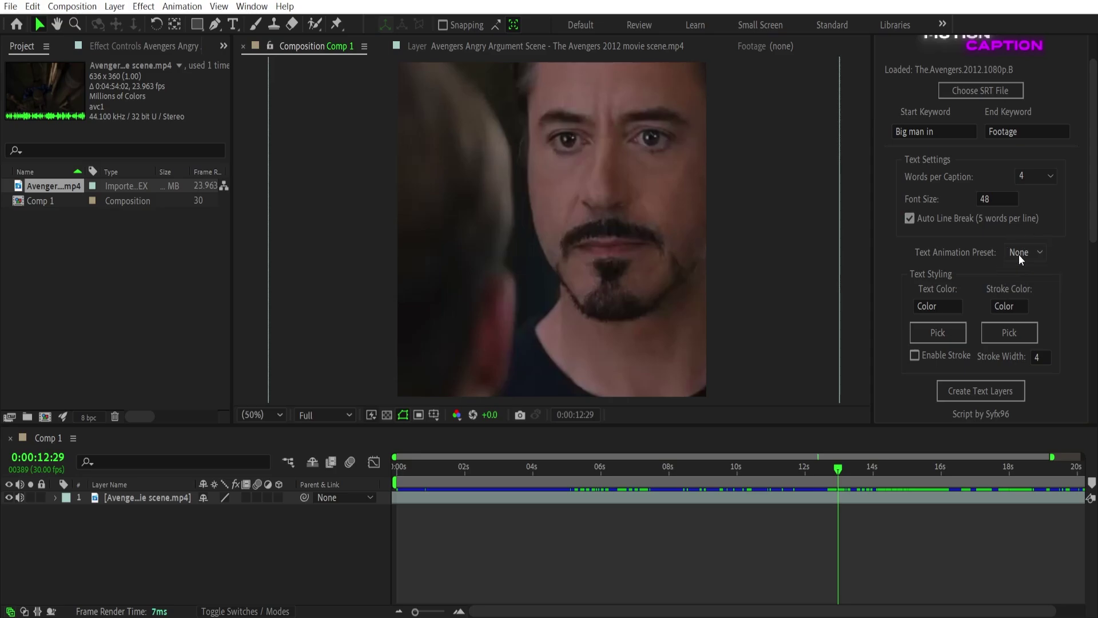
Set the caption text colour to #00FF40 with a width-5 black #000000 stroke.
{"action": "left_click", "coordinate": [939, 333]}
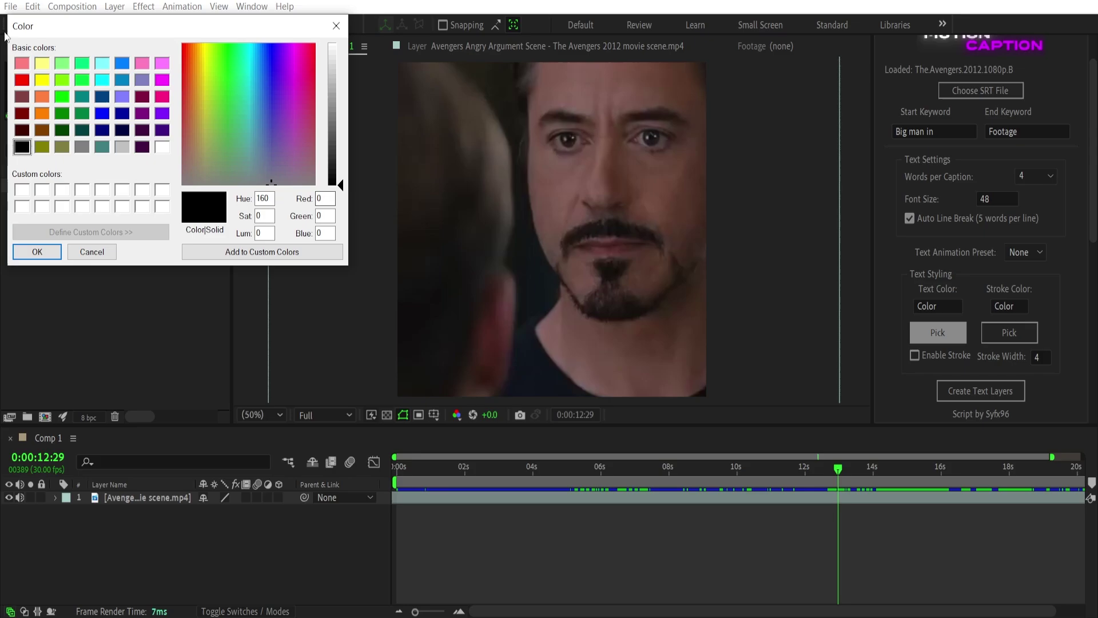
{"action": "left_click", "coordinate": [37, 252]}
{"action": "left_click", "coordinate": [1032, 342]}
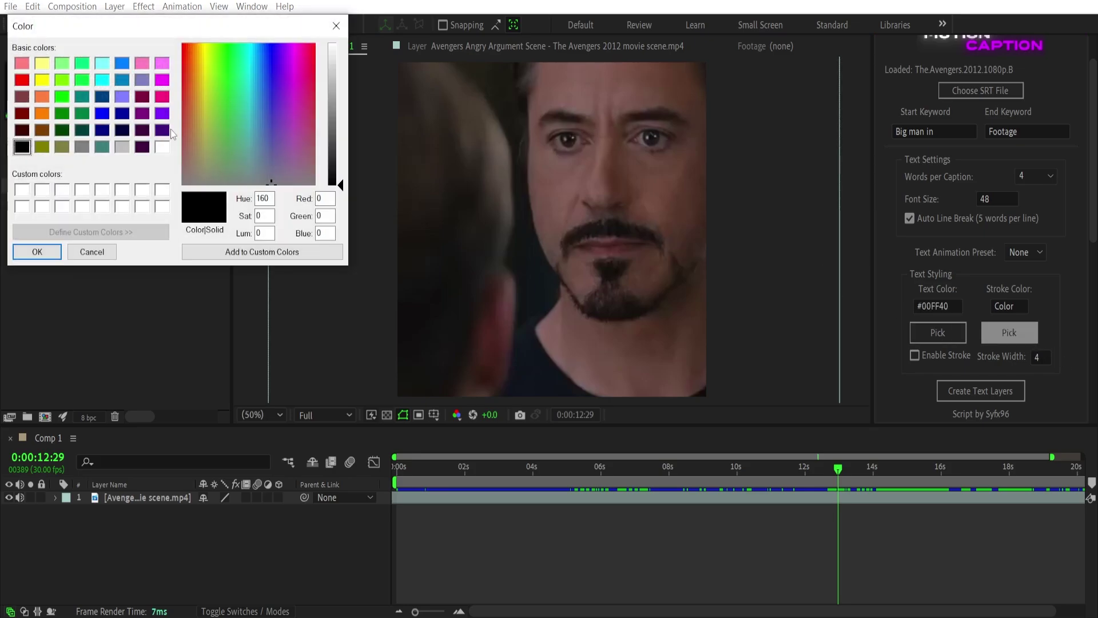
{"action": "left_click", "coordinate": [37, 252]}
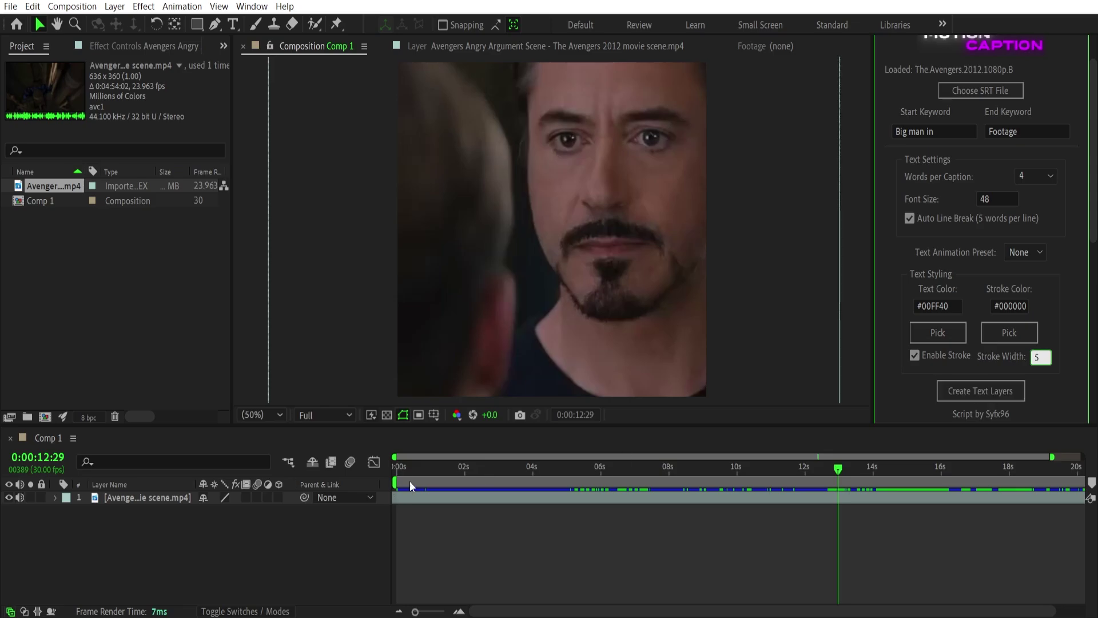
{"action": "left_click", "coordinate": [378, 490]}
{"action": "key", "text": "Home"}
Create the caption text layers, dismiss the alert, and preview the green captions.
{"action": "left_click", "coordinate": [1000, 401]}
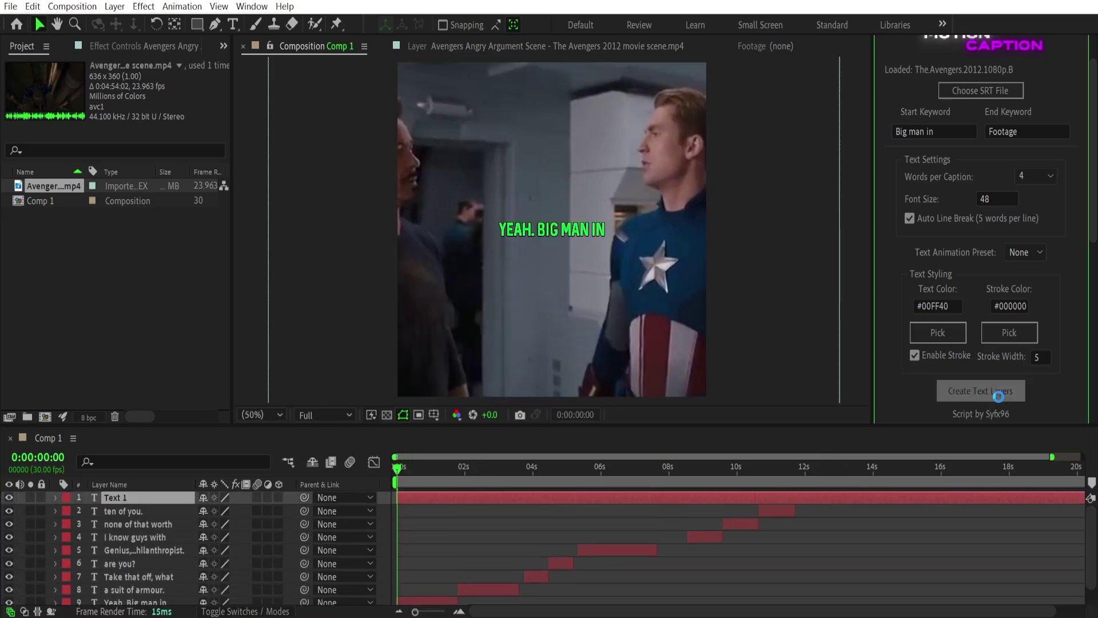
{"action": "left_click", "coordinate": [596, 368]}
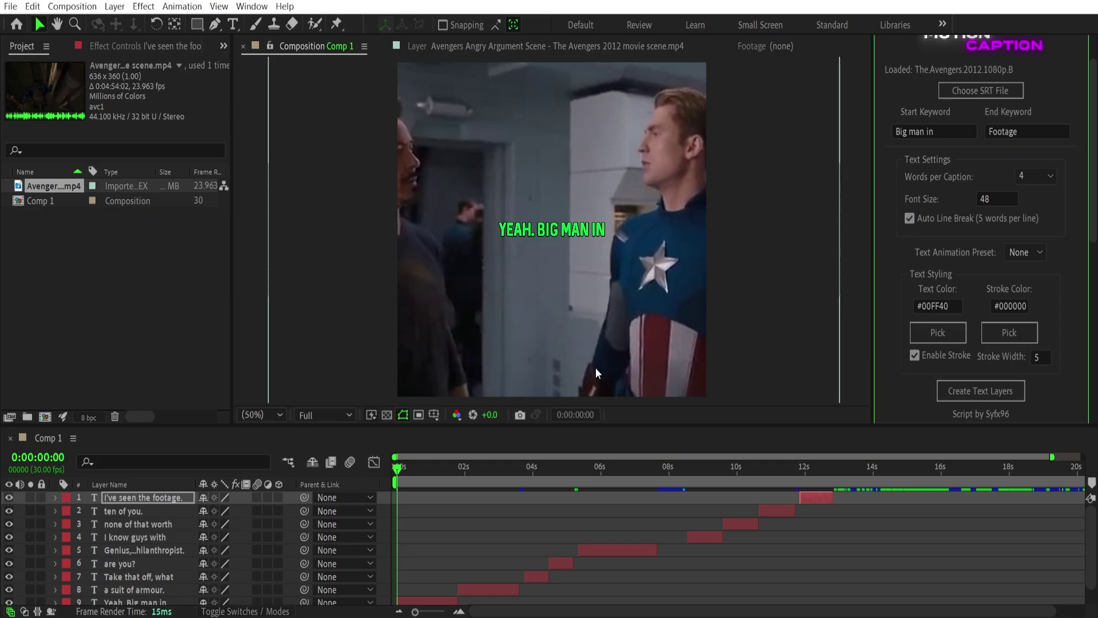
{"action": "left_click", "coordinate": [525, 509]}
{"action": "key", "text": "space"}
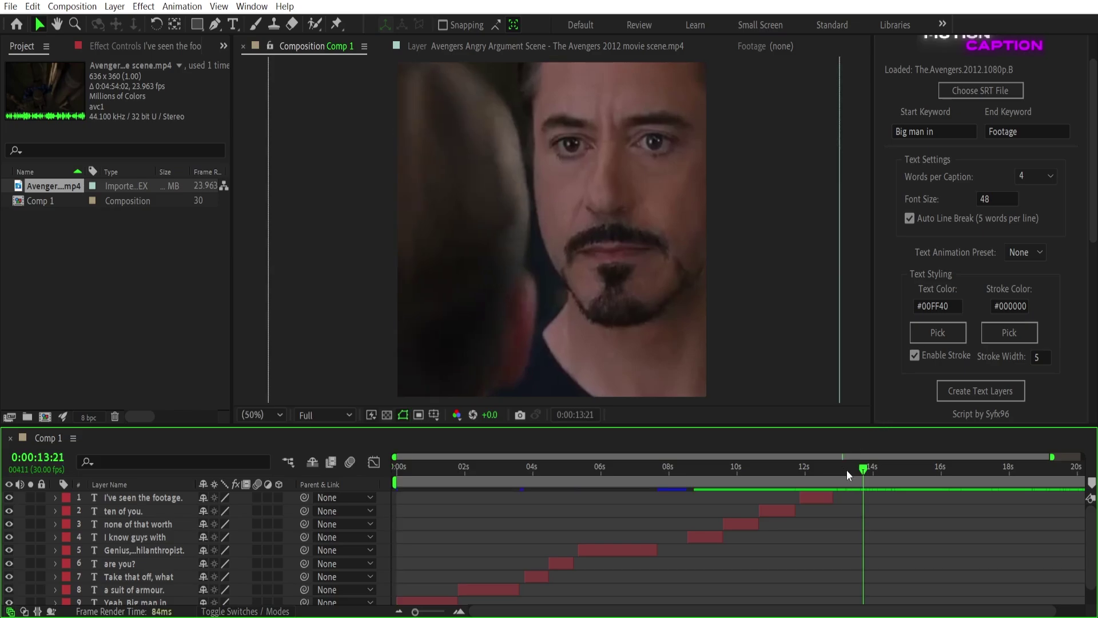
Save the preset layer's effects as animation preset 'text glow' in Documents > MotionCaptionsPro.
{"action": "left_click_drag", "start_coordinate": [846, 469], "coordinate": [400, 487]}
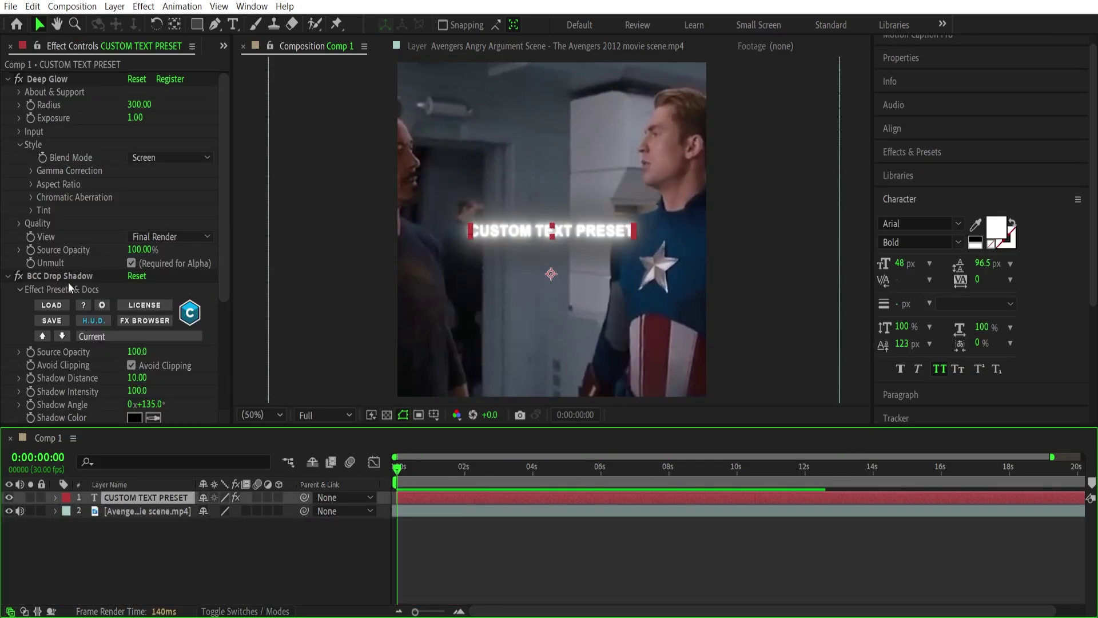
{"action": "left_click", "coordinate": [71, 277]}
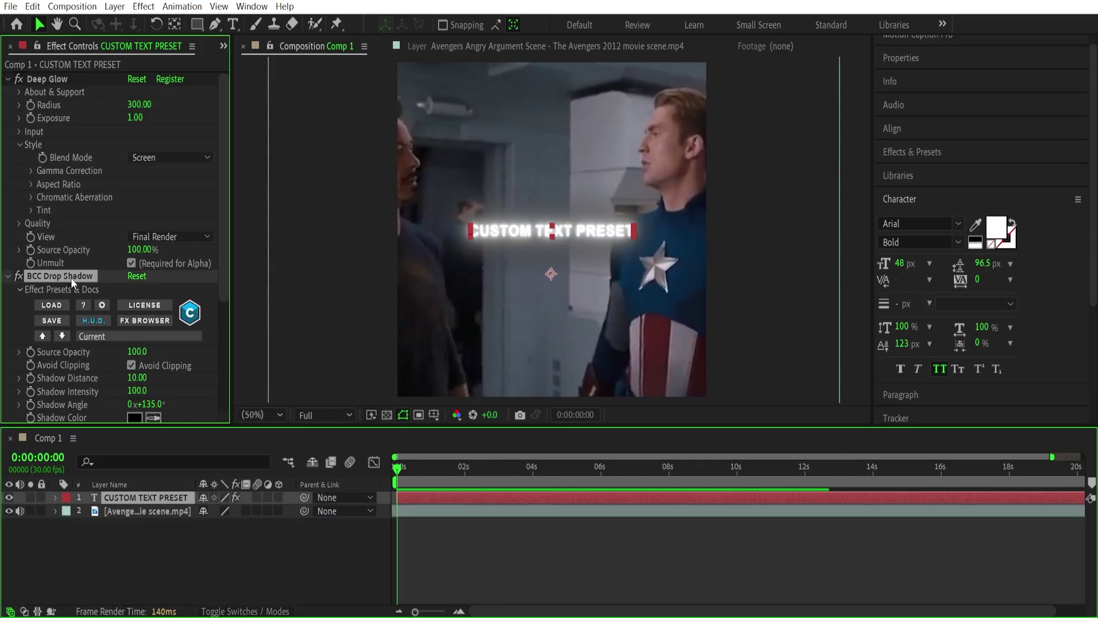
{"action": "left_click", "coordinate": [184, 7]}
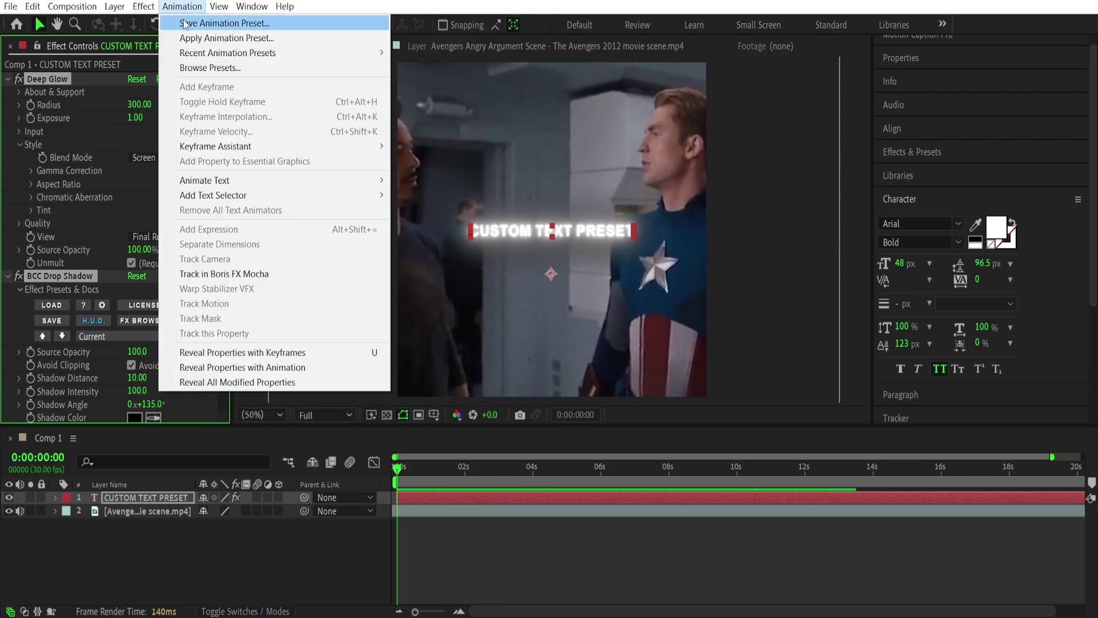
{"action": "left_click", "coordinate": [184, 24]}
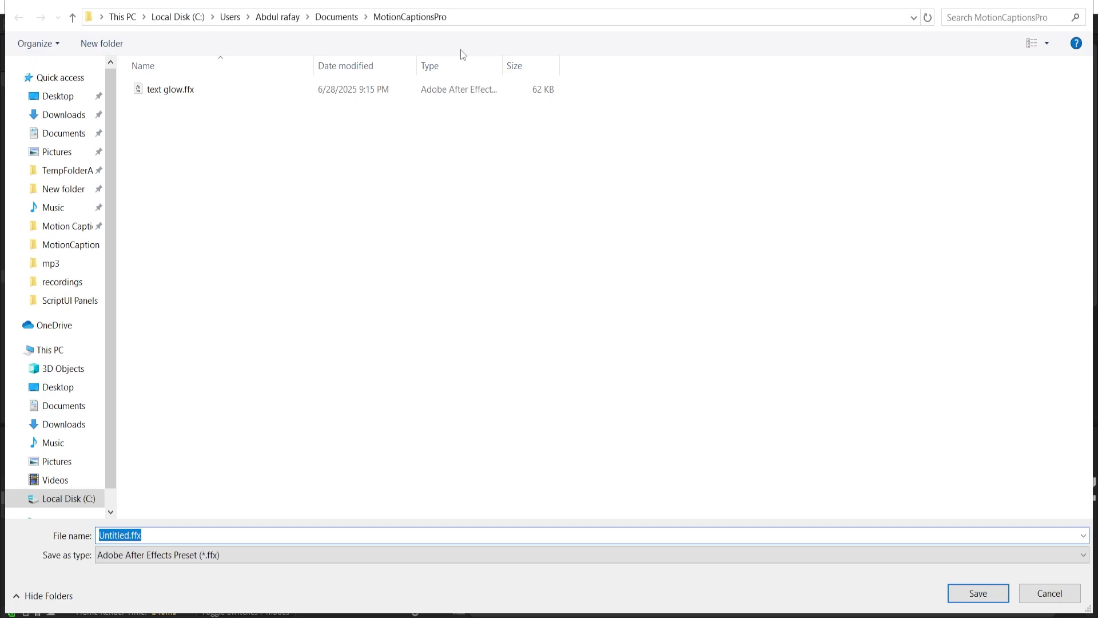
{"action": "left_click", "coordinate": [60, 137]}
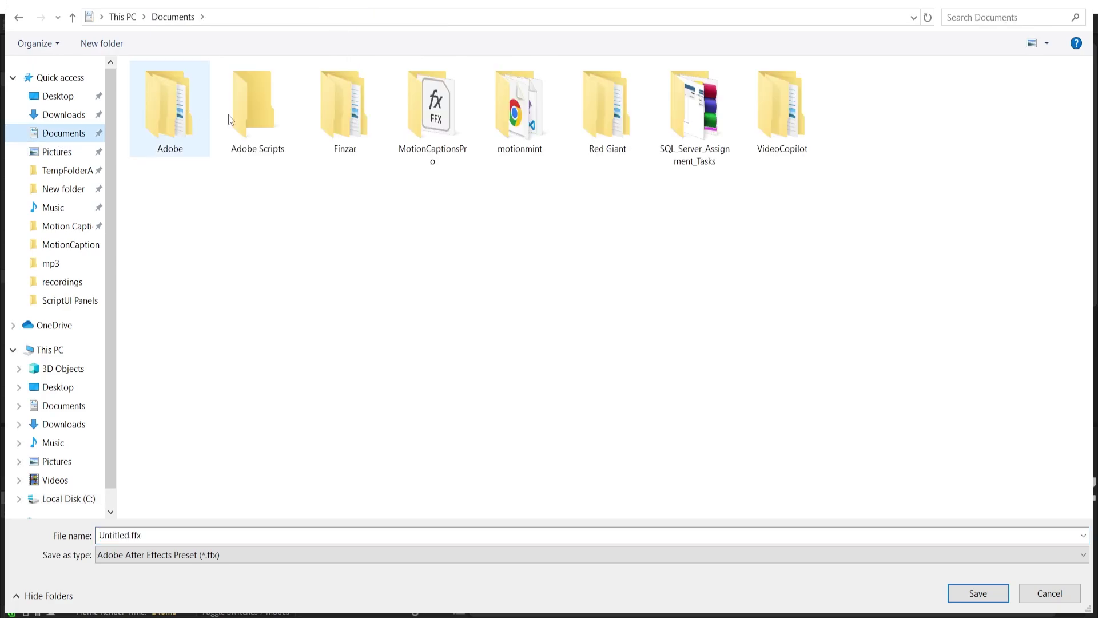
{"action": "double_click", "coordinate": [431, 126]}
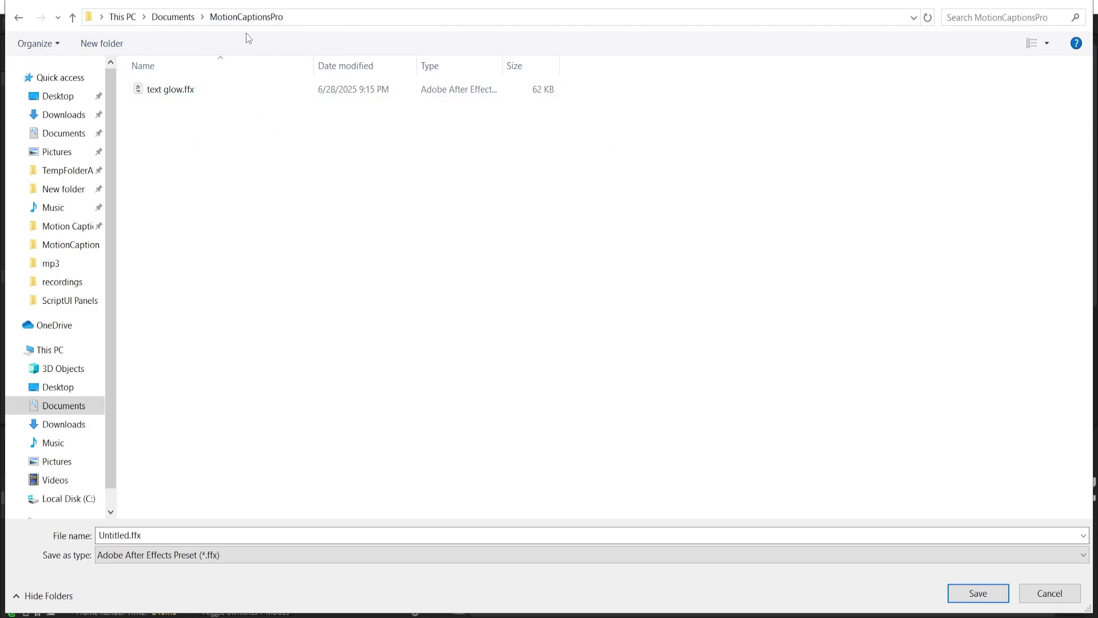
{"action": "type", "text": "text glow"}
{"action": "key", "text": "Return"}
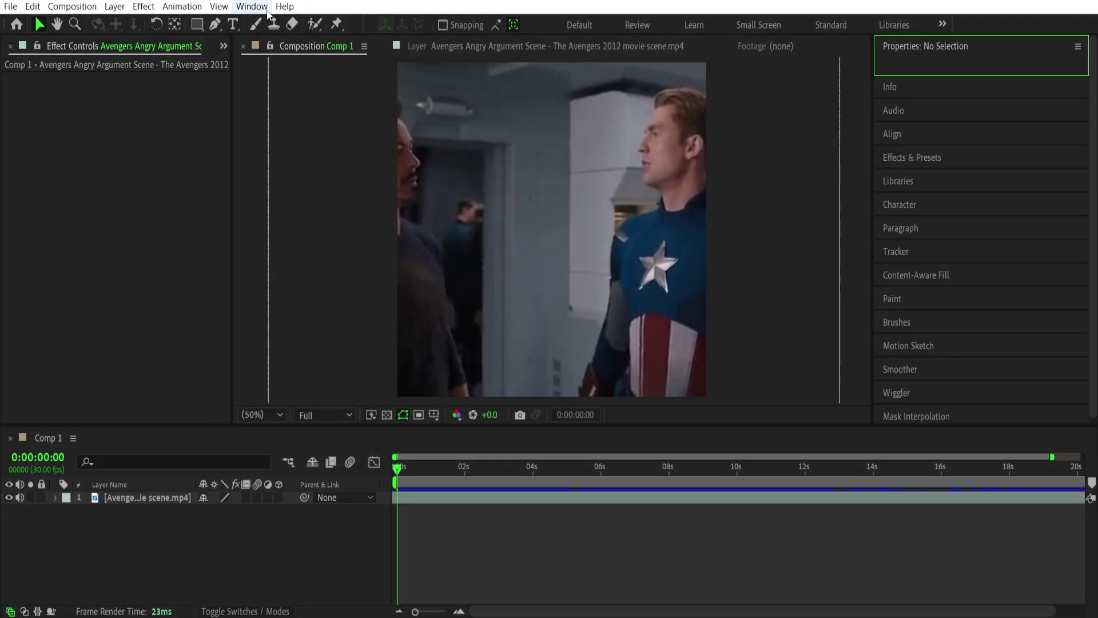
Reopen the Motion Caption Pro panel from the Window menu and move it to the top.
{"action": "left_click", "coordinate": [251, 6]}
{"action": "left_click", "coordinate": [343, 609]}
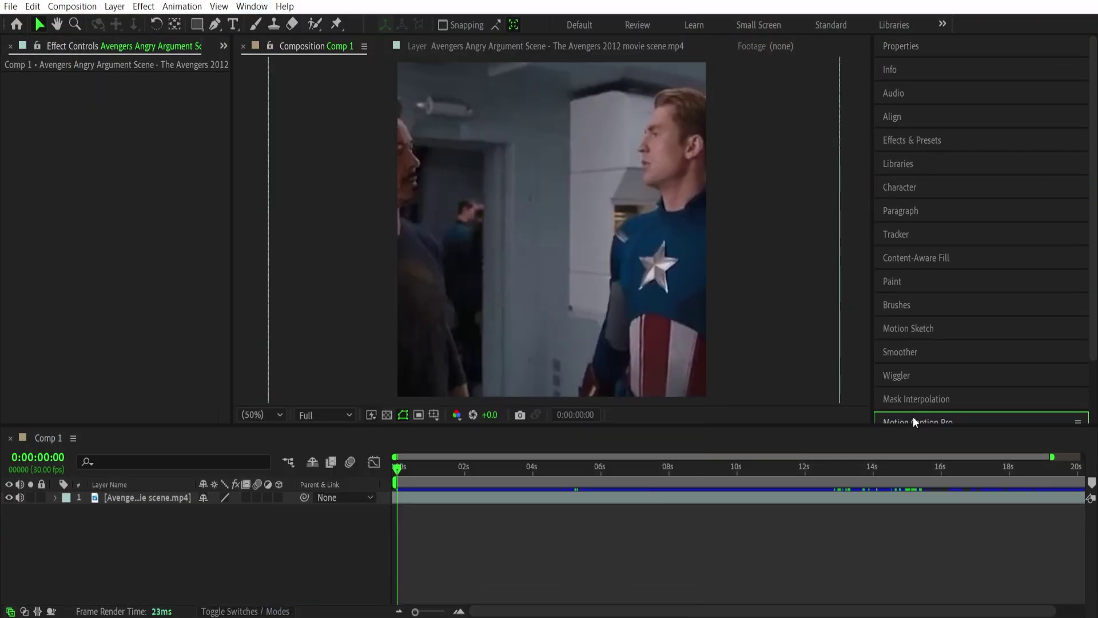
{"action": "left_click_drag", "start_coordinate": [916, 421], "coordinate": [927, 45]}
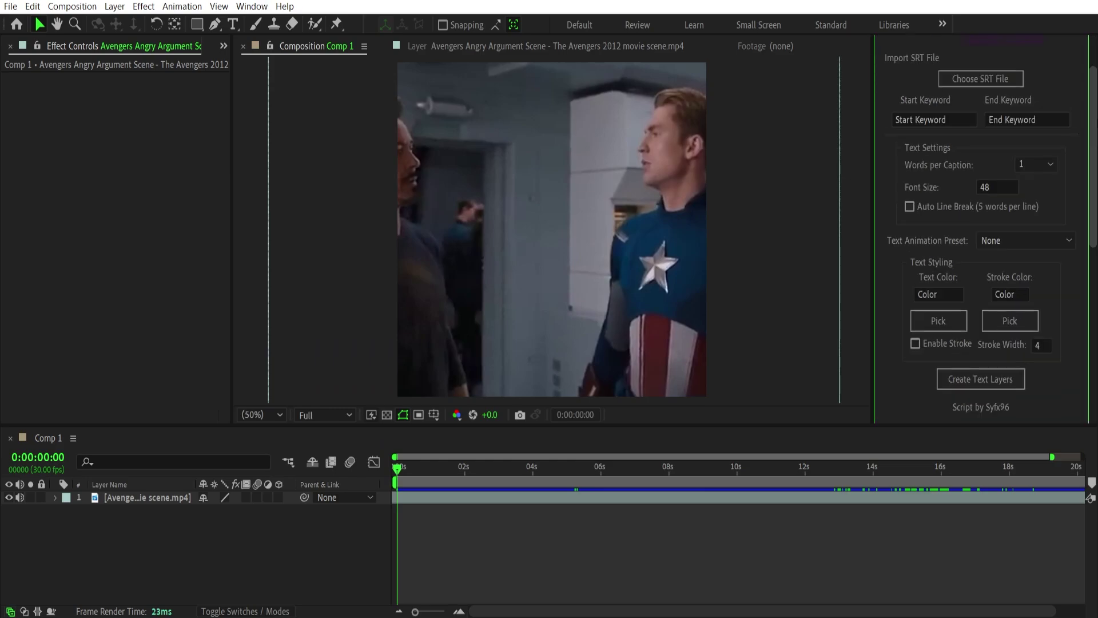
Choose the text%20glow%202.ffx preset, reload the Avengers SRT, and recreate the caption layers.
{"action": "left_click", "coordinate": [1014, 298]}
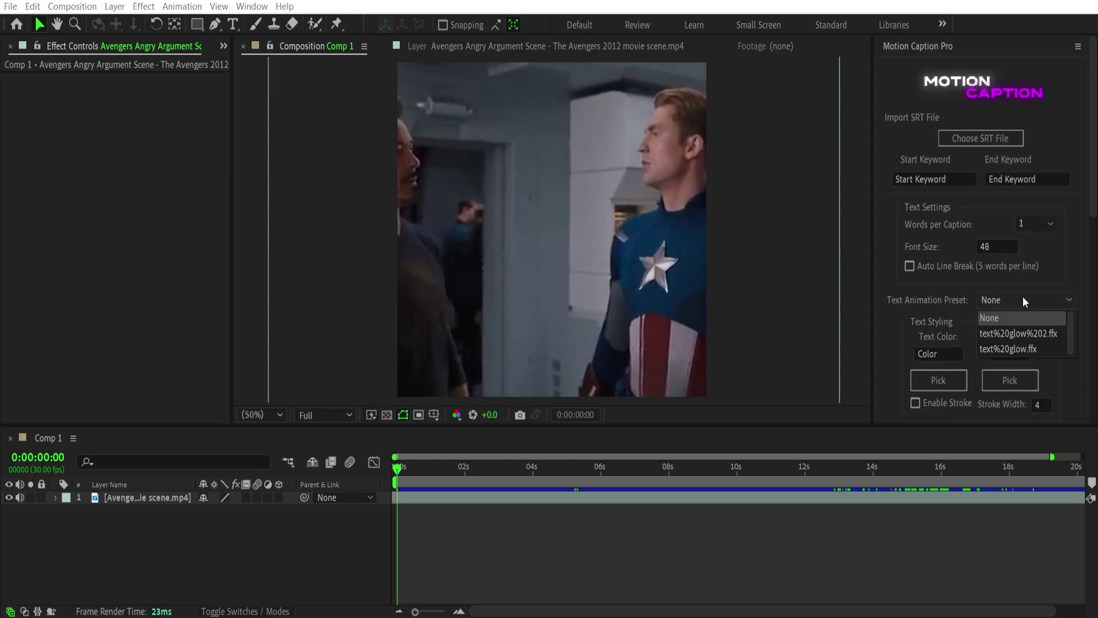
{"action": "left_click", "coordinate": [1025, 333]}
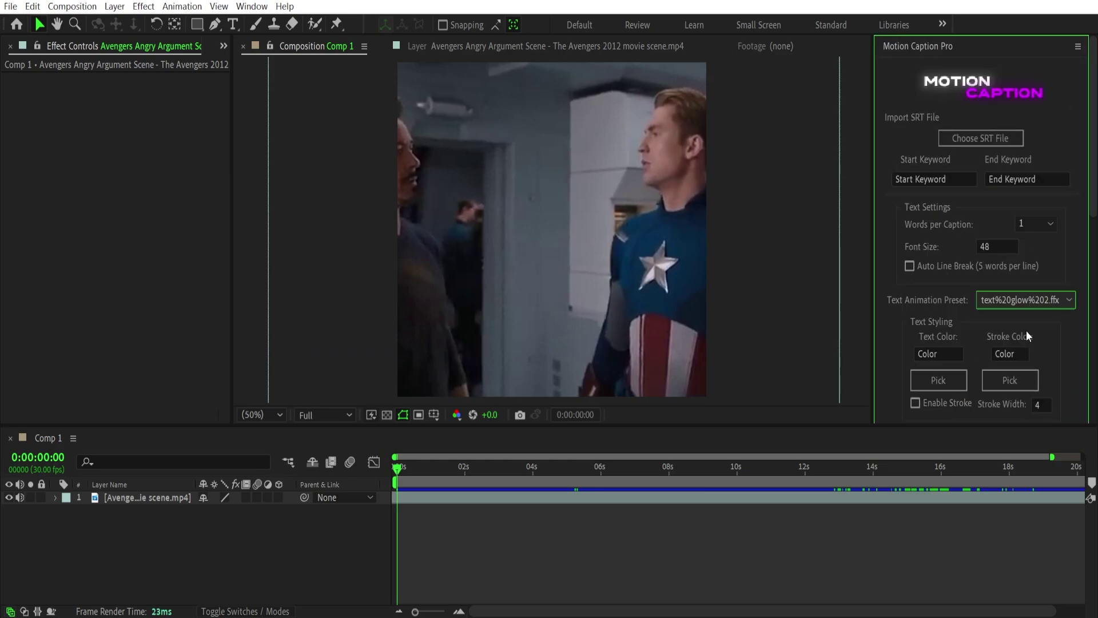
{"action": "left_click", "coordinate": [979, 137]}
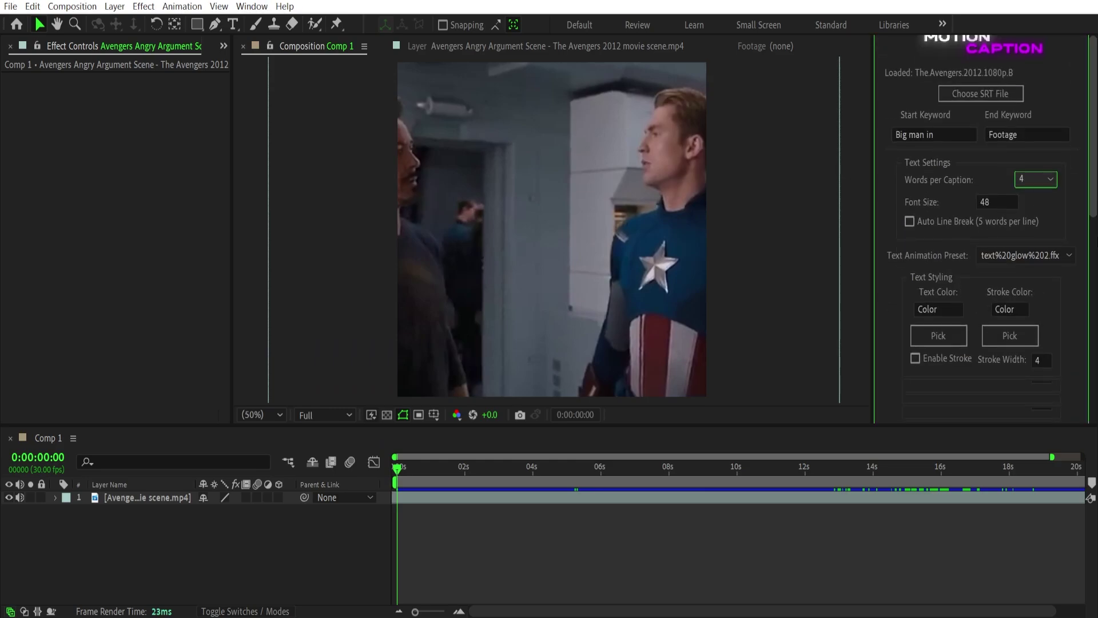
{"action": "scroll", "coordinate": [943, 341], "scroll_direction": "down", "scroll_amount": 2}
{"action": "left_click", "coordinate": [958, 334]}
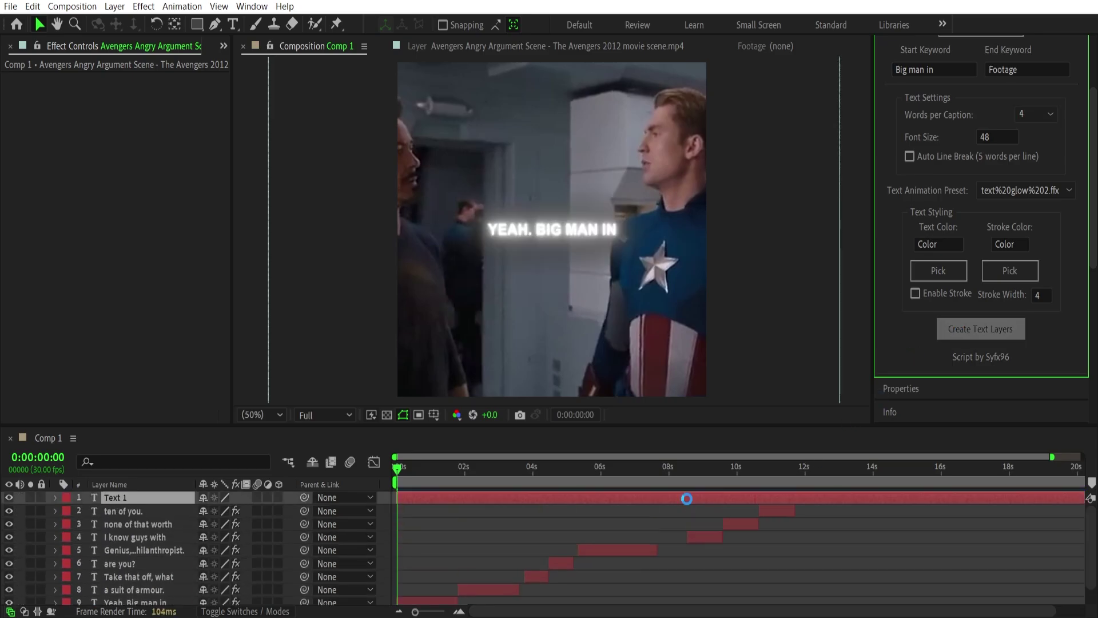
Dismiss the Script Alert confirming the captions were regenerated with the Deep Glow and BCC Drop Shadow preset.
{"action": "left_click", "coordinate": [606, 363]}
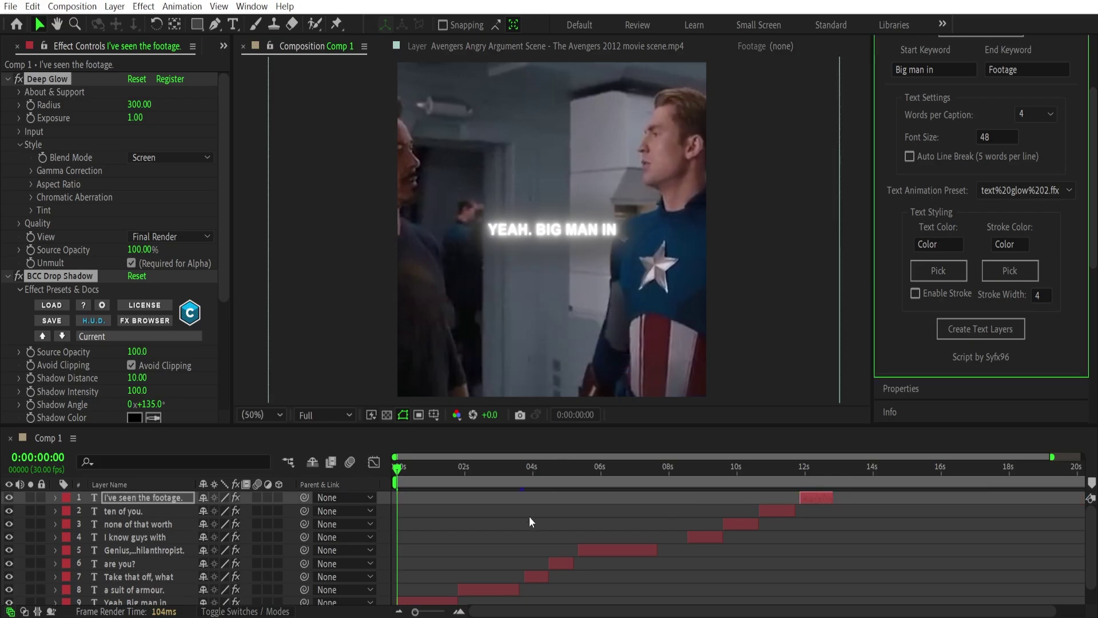